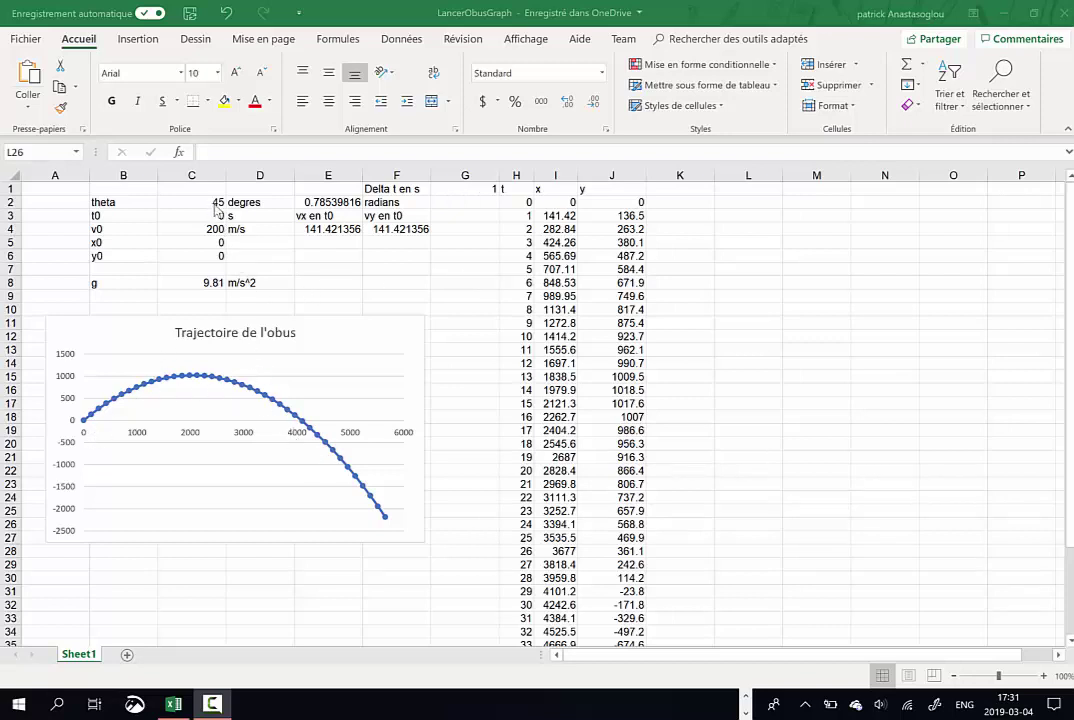
# - Enter 60 as the launch angle theta in C2, then select the v0 cell C4
pyautogui.click(210, 203)
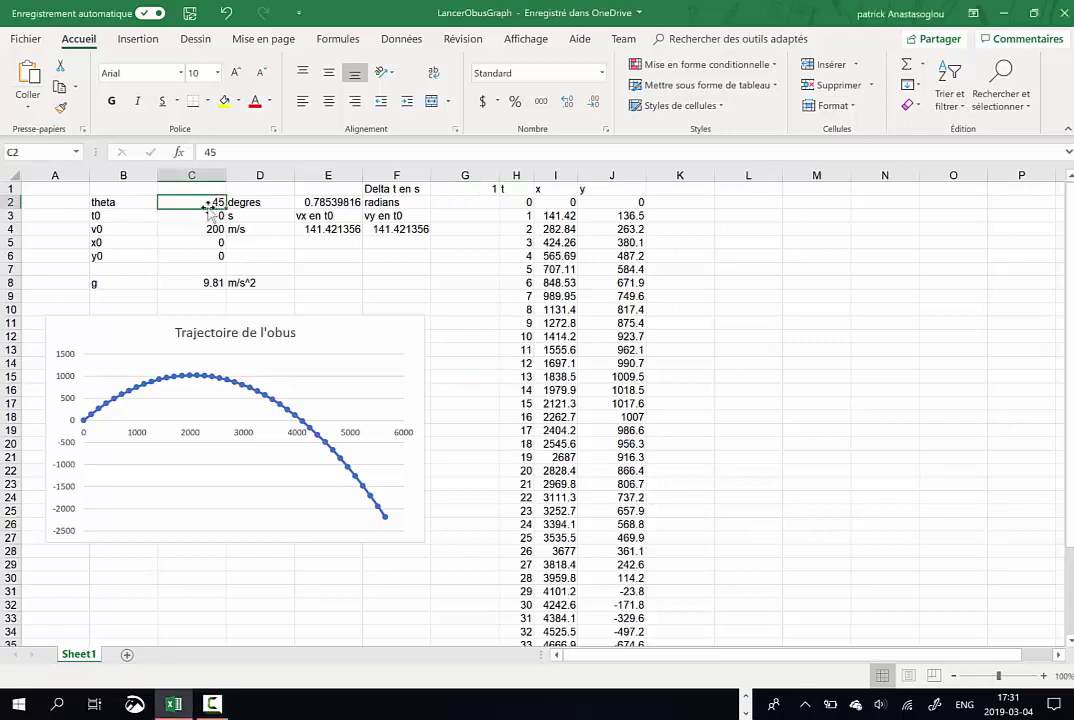
pyautogui.write('60')
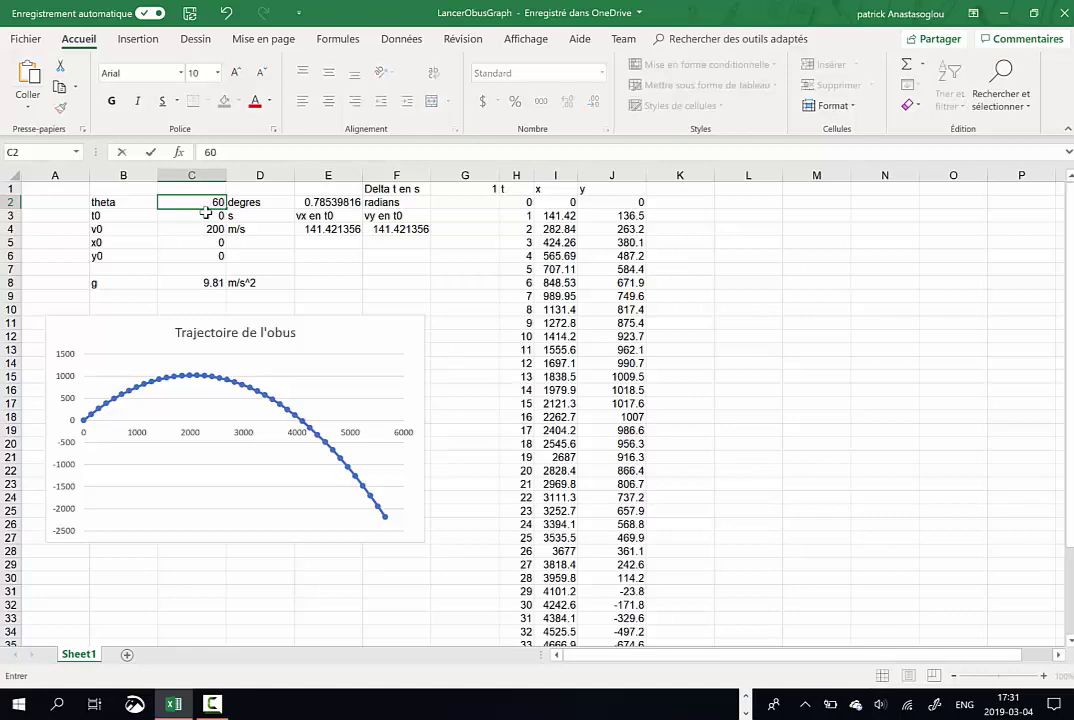
pyautogui.press('Return')
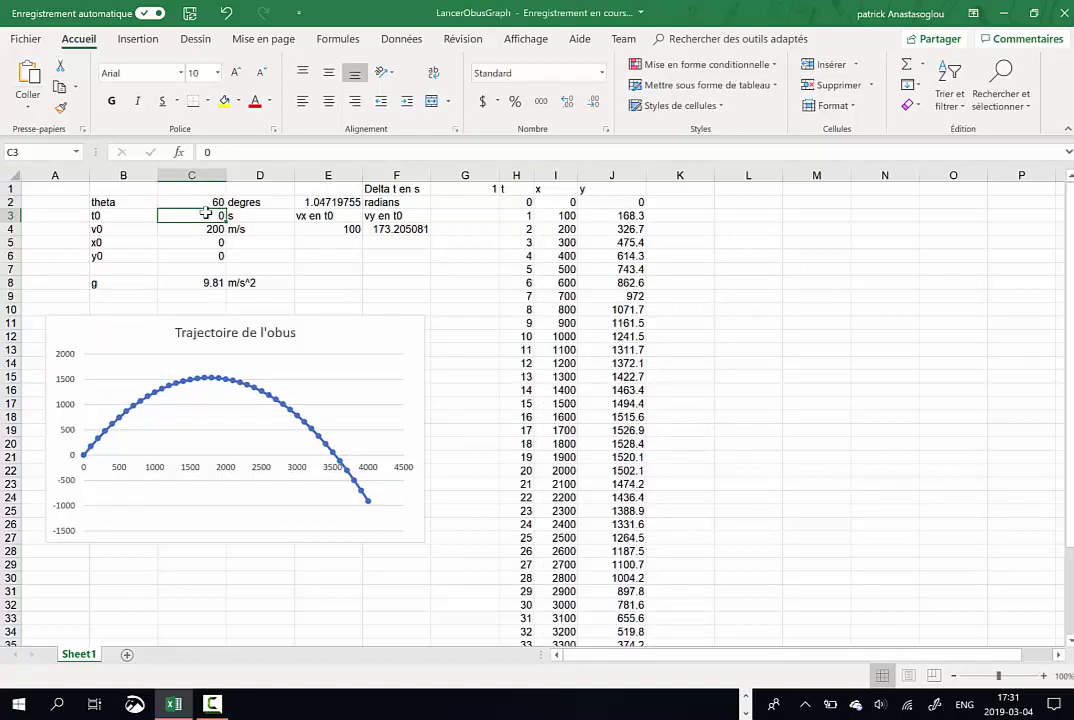
pyautogui.click(211, 230)
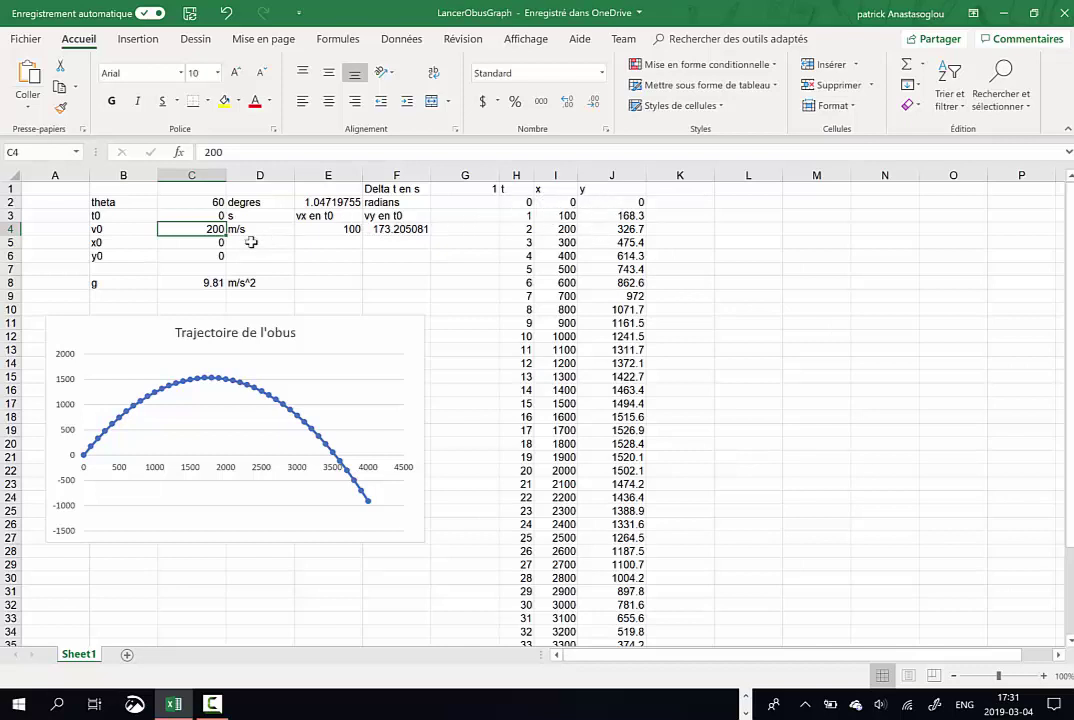
# - Enter 200 for x0 in C5 and 600 for y0 in C6
pyautogui.click(197, 243)
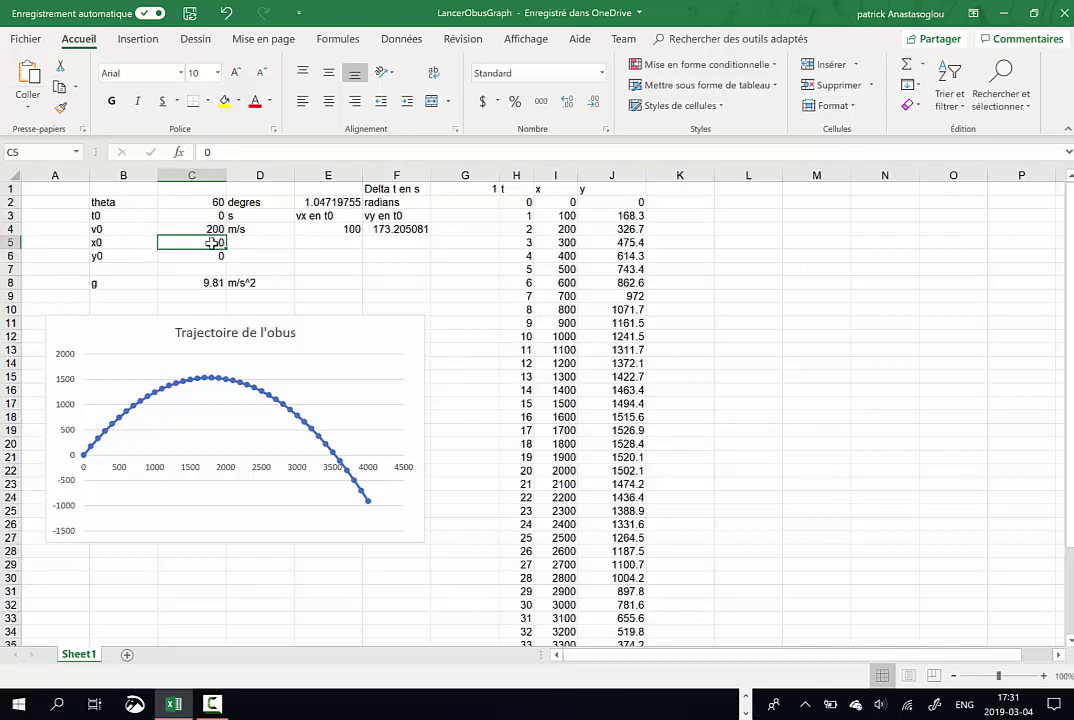
pyautogui.write('2')
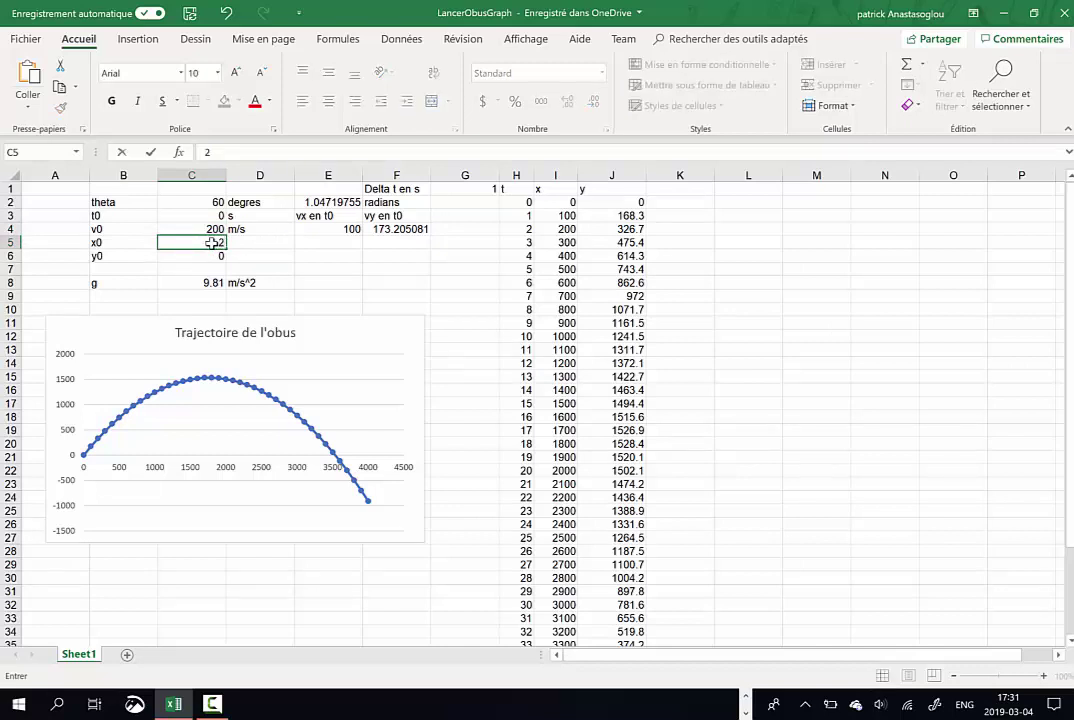
pyautogui.write('00')
pyautogui.press('Return')
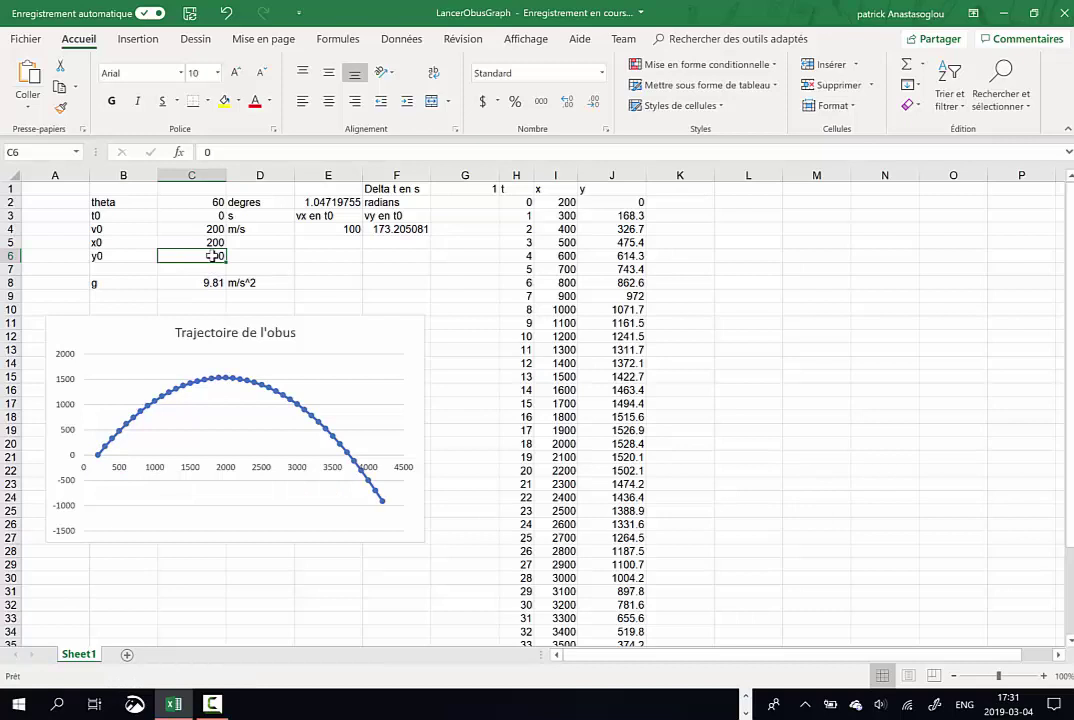
pyautogui.write('600')
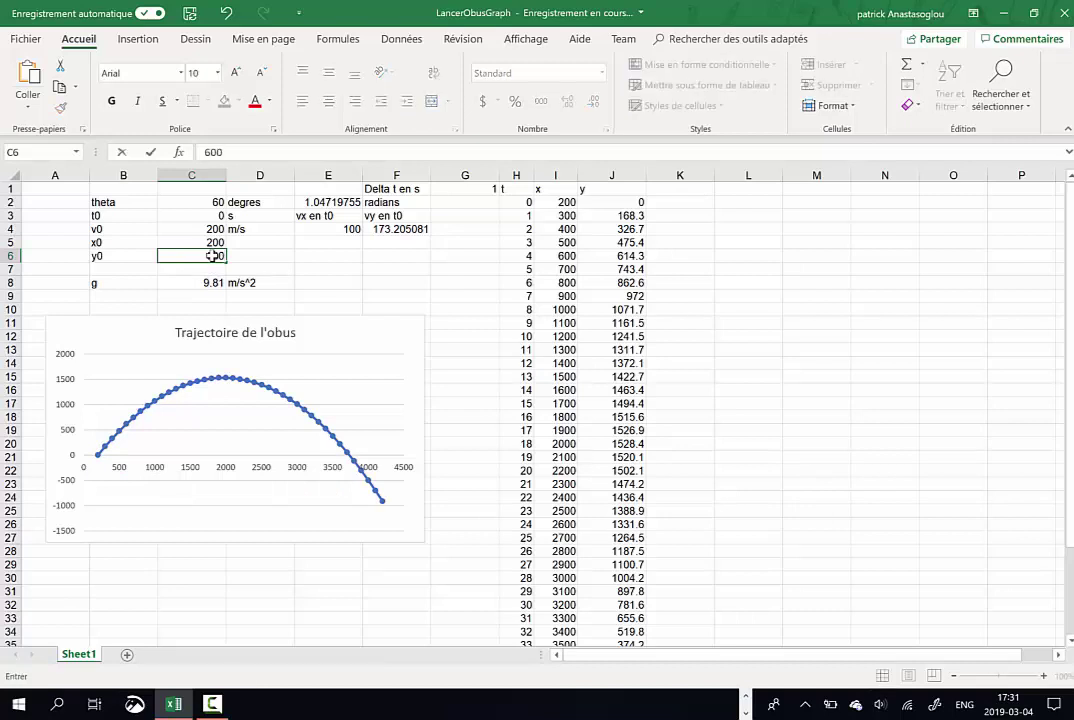
pyautogui.press('Return')
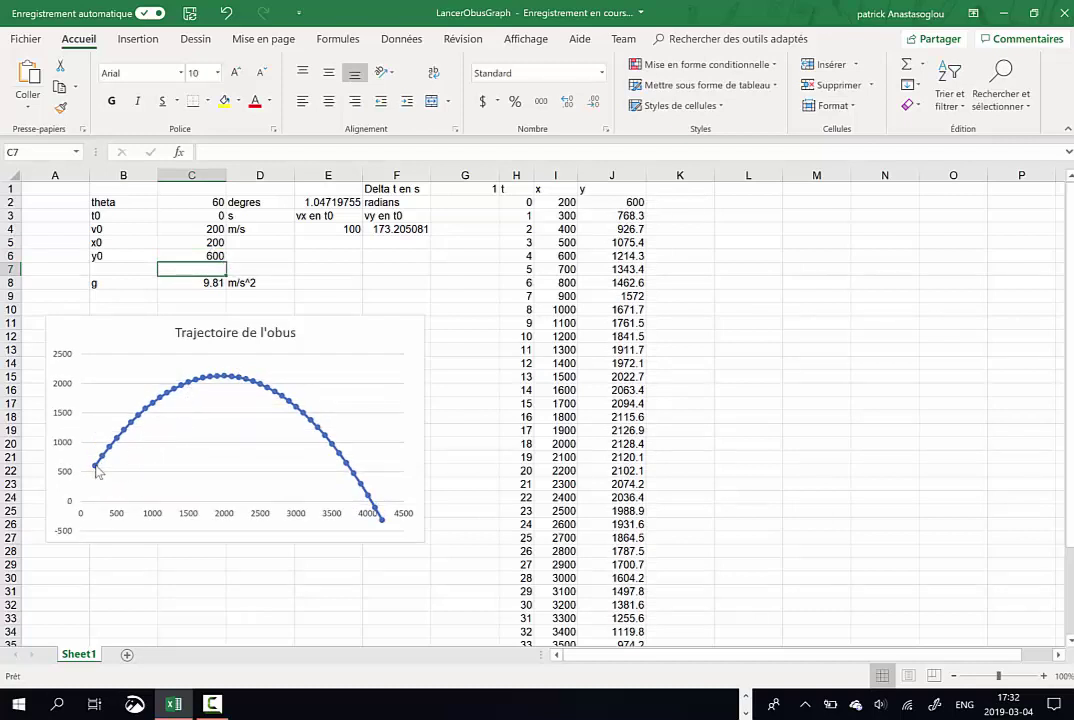
pyautogui.moveTo(97, 469)
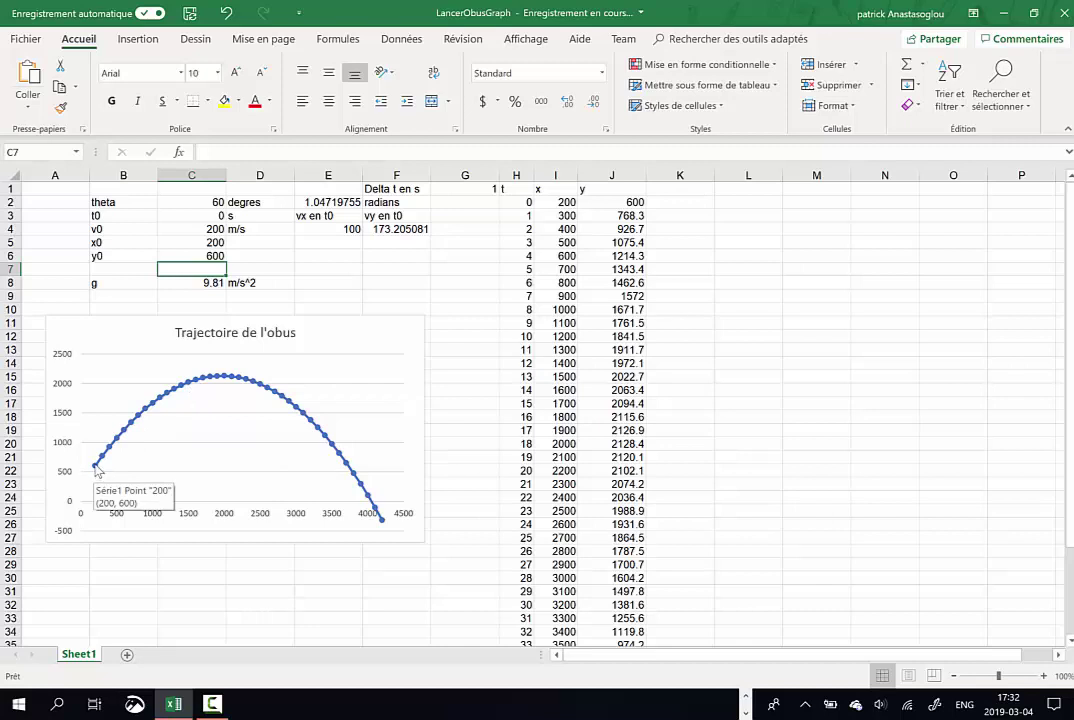
# - Change the initial speed v0 in C4 from 200 to 300 m/s
pyautogui.click(211, 229)
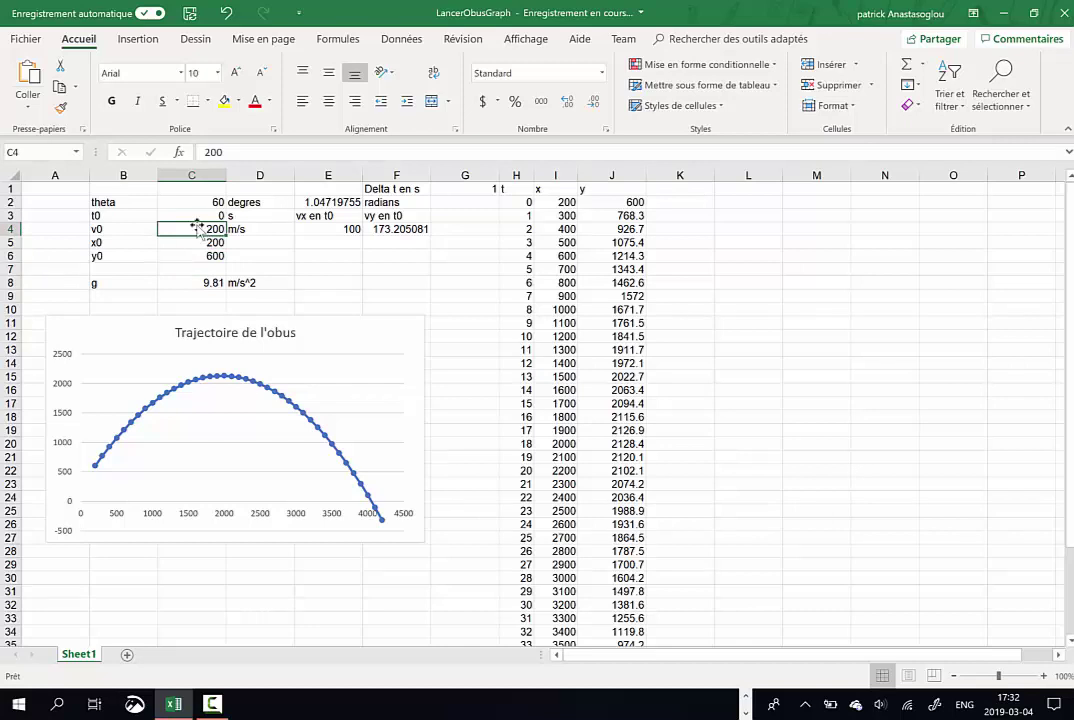
pyautogui.write('300')
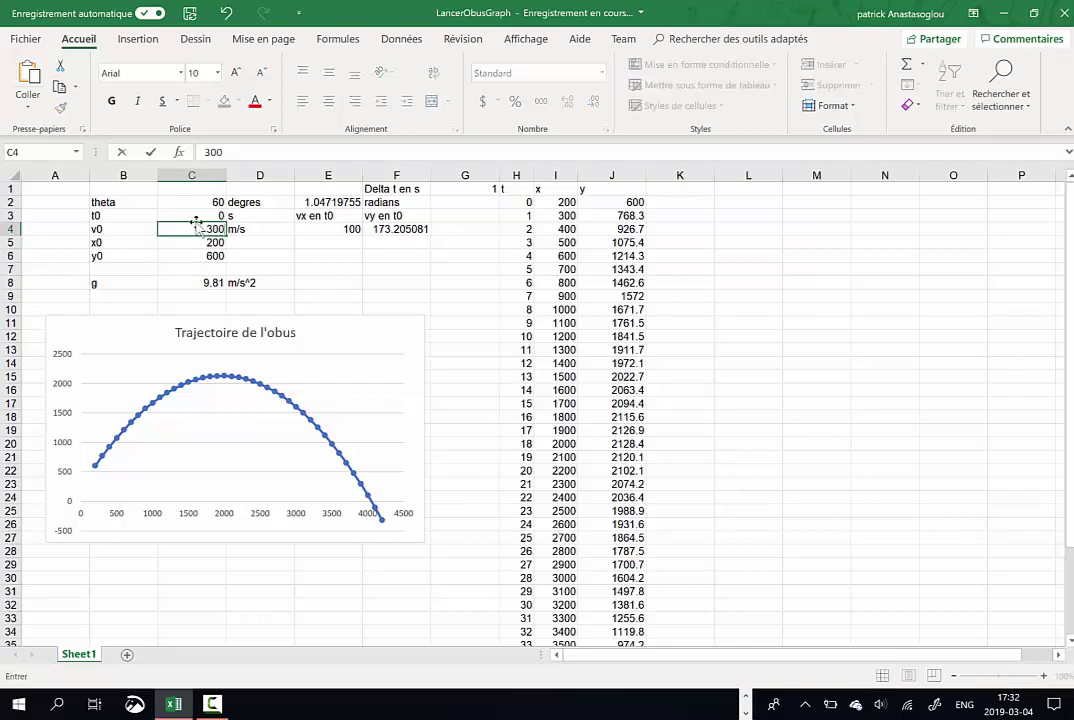
pyautogui.press('Return')
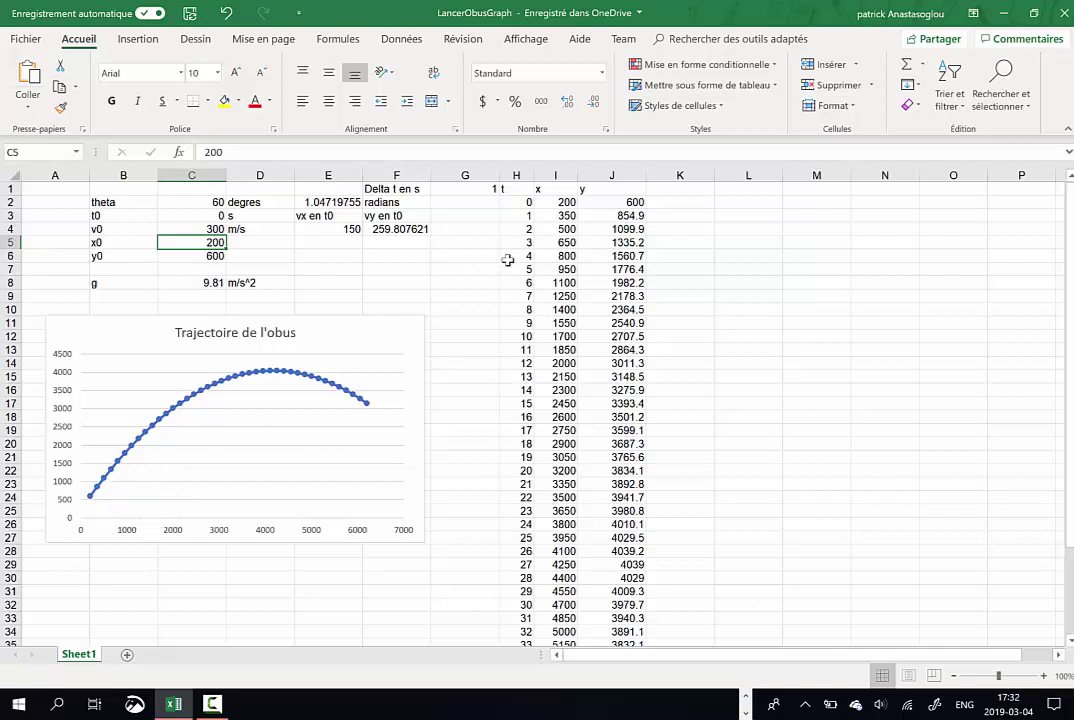
# - Try a Delta t of 3 in G1, then settle on 2 seconds
pyautogui.click(523, 202)
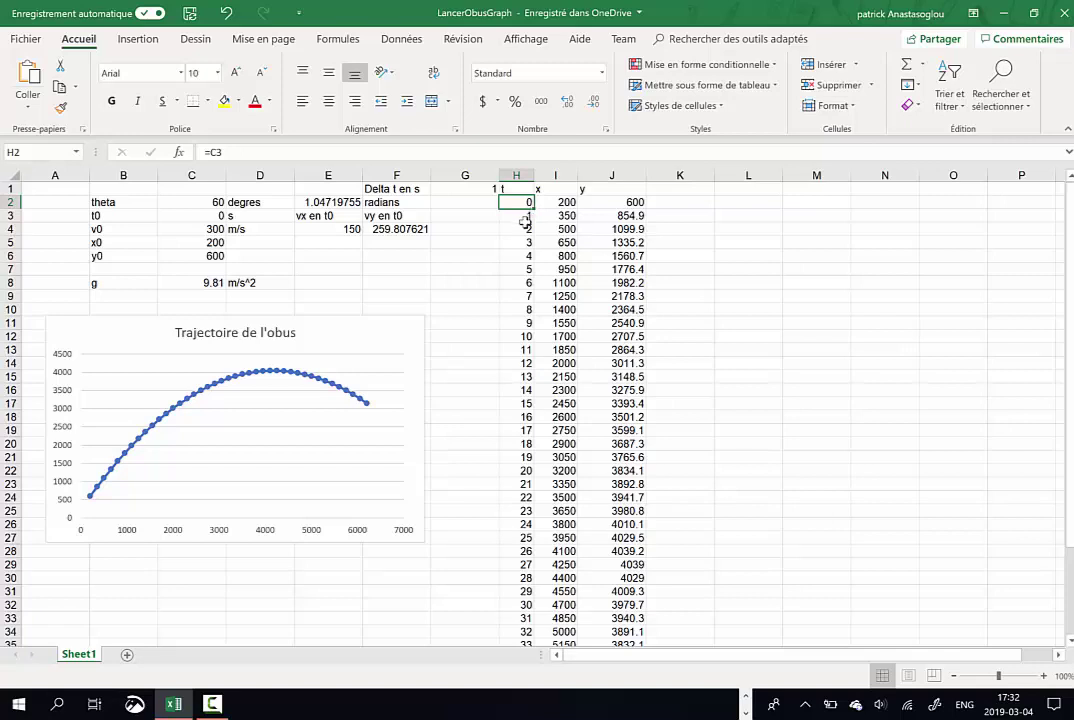
pyautogui.click(487, 189)
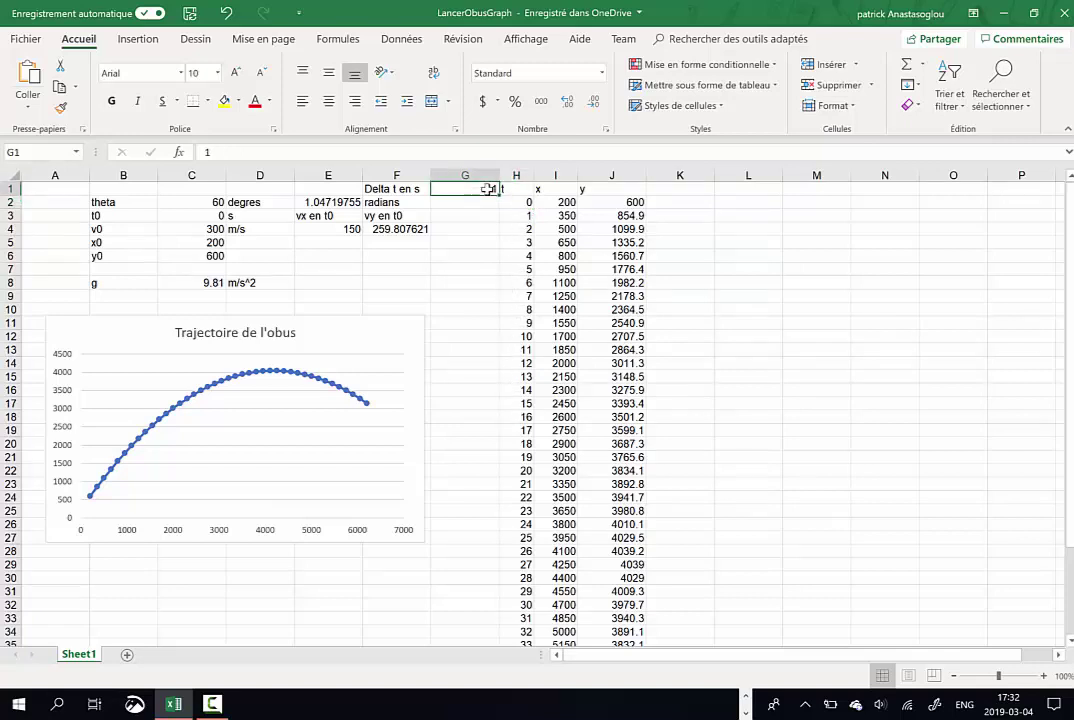
pyautogui.write('3')
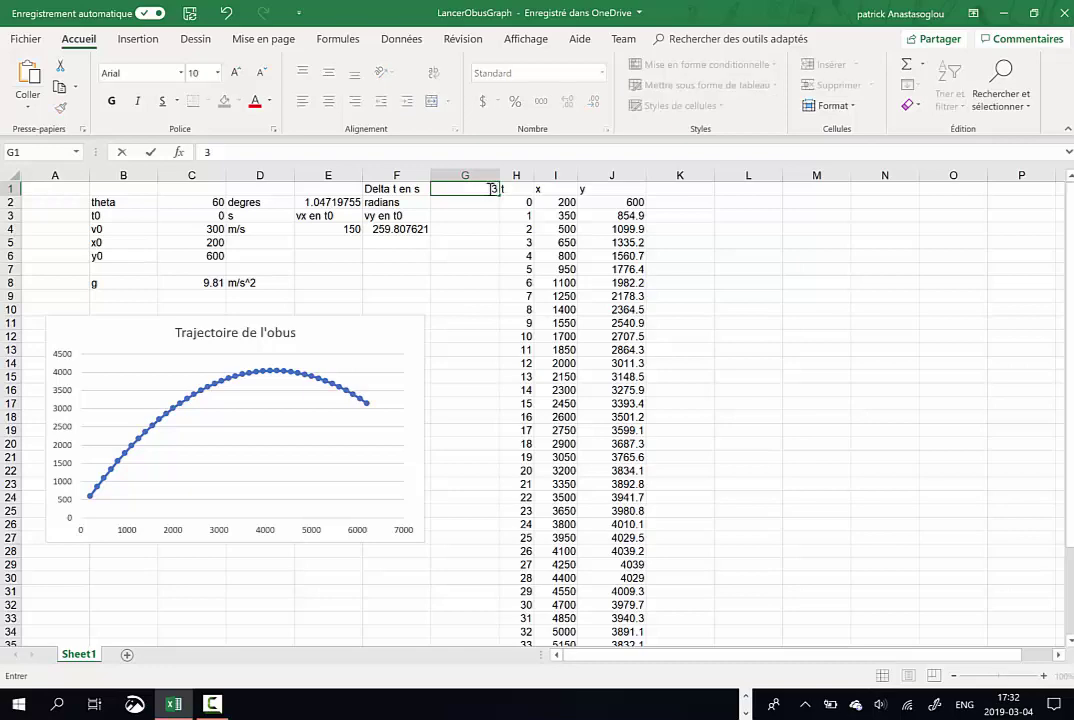
pyautogui.press('Return')
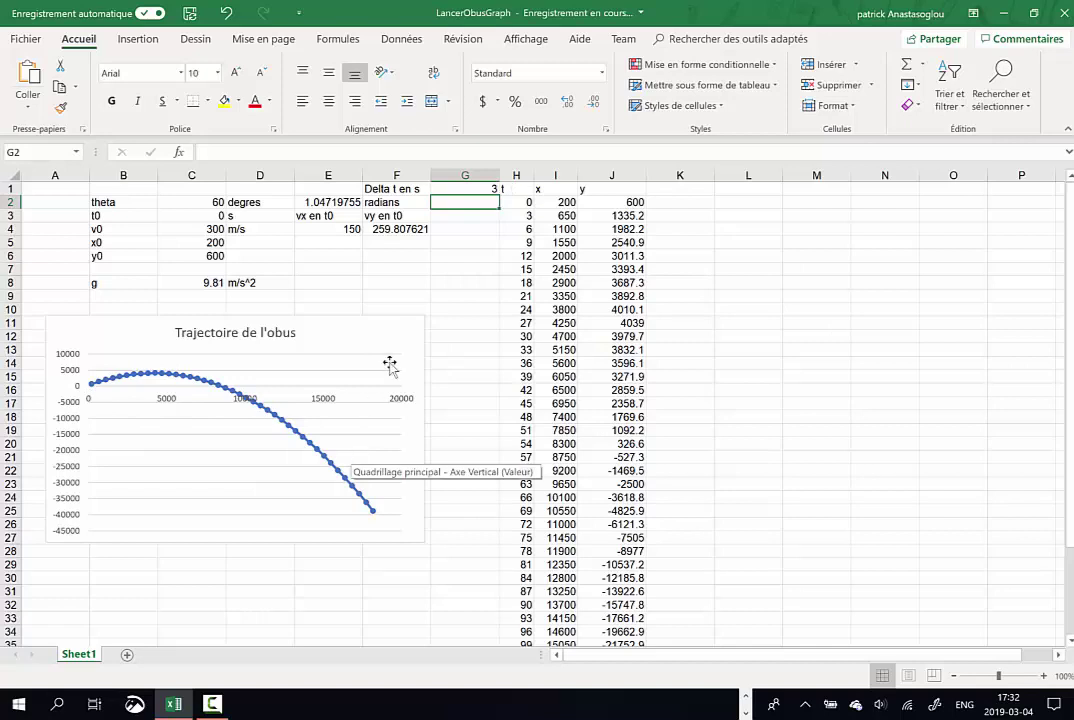
pyautogui.click(480, 189)
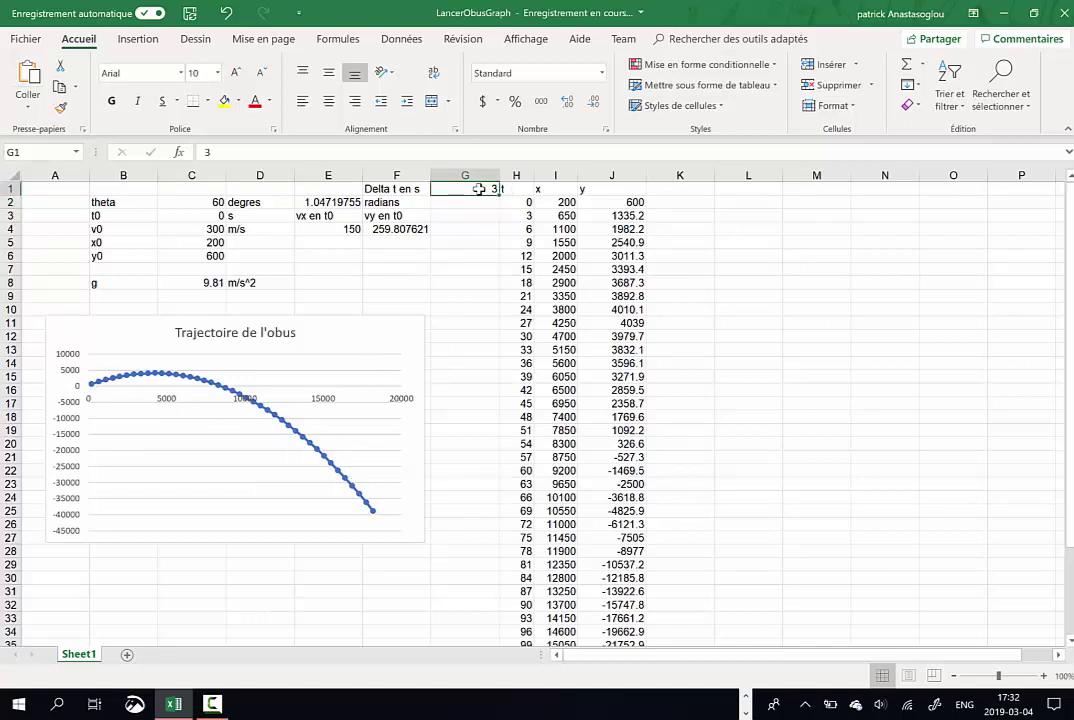
pyautogui.write('2')
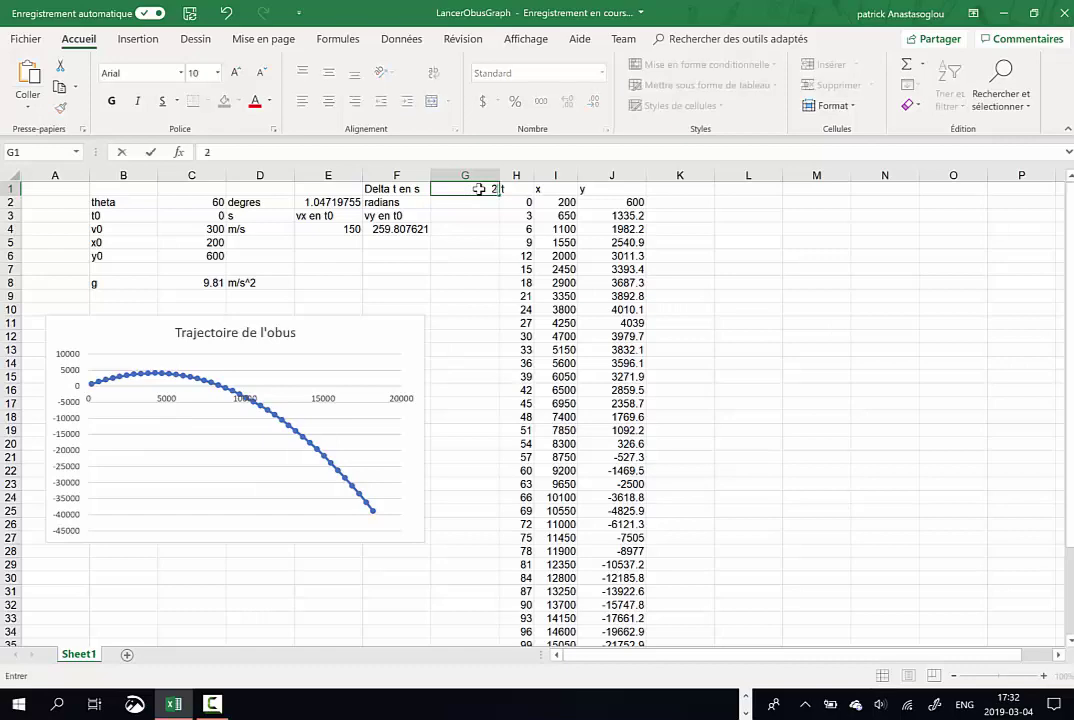
pyautogui.press('Return')
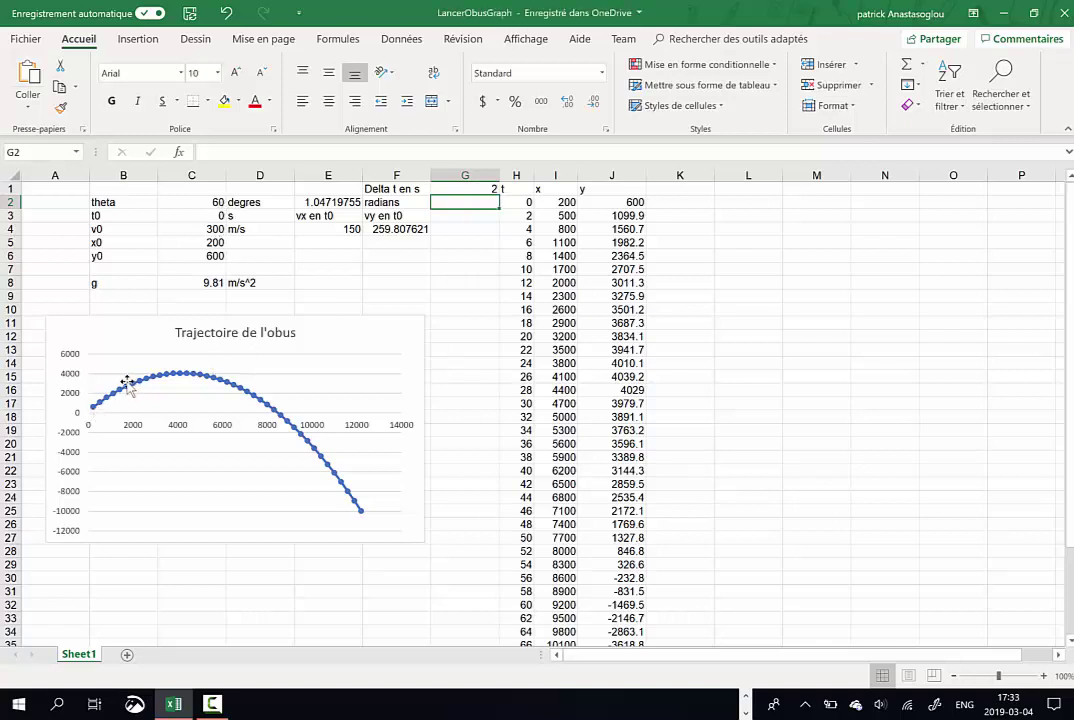
pyautogui.moveTo(114, 396)
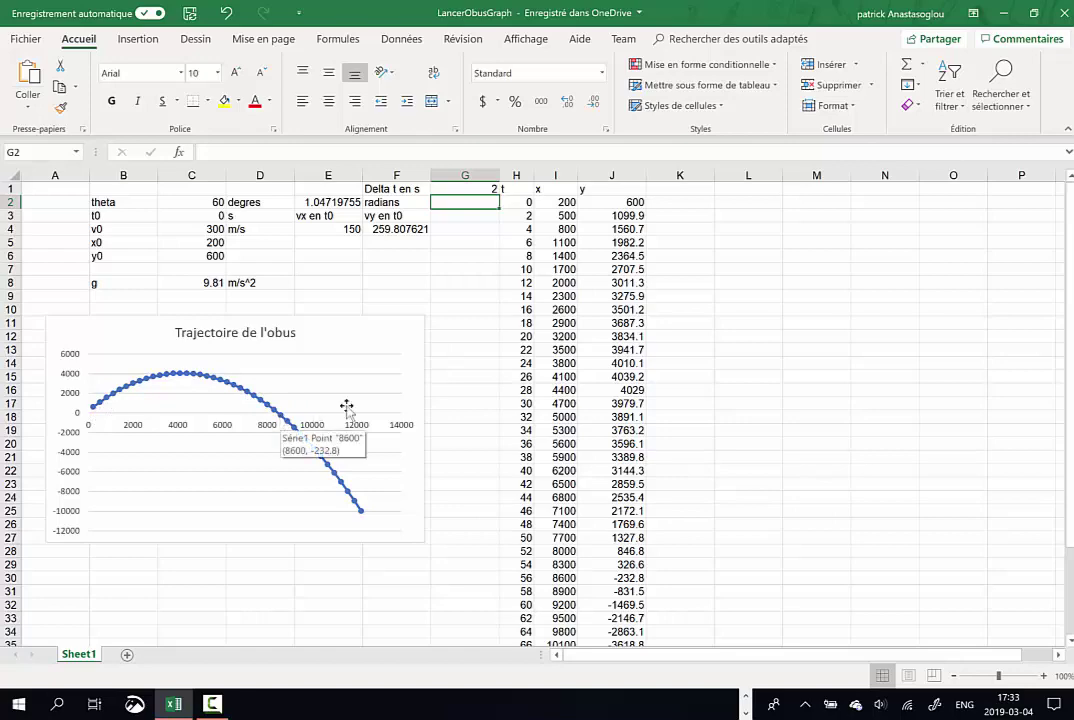
pyautogui.scroll(-1, 694, 518)
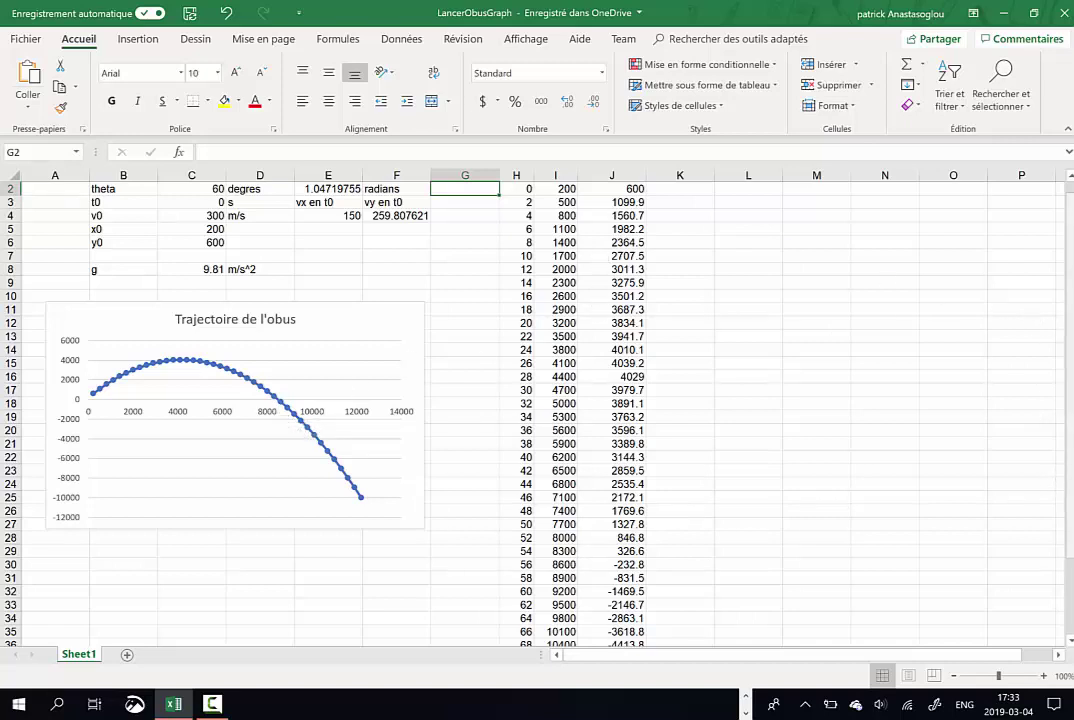
pyautogui.moveTo(1069, 395); pyautogui.dragTo(1070, 382)
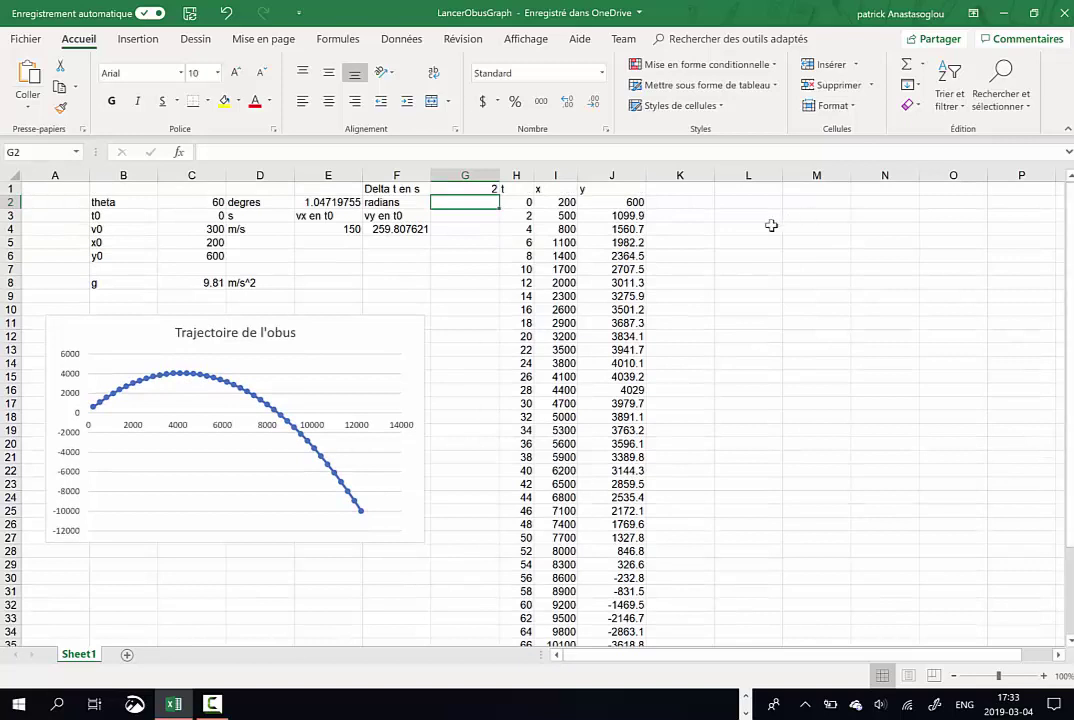
pyautogui.click(564, 216)
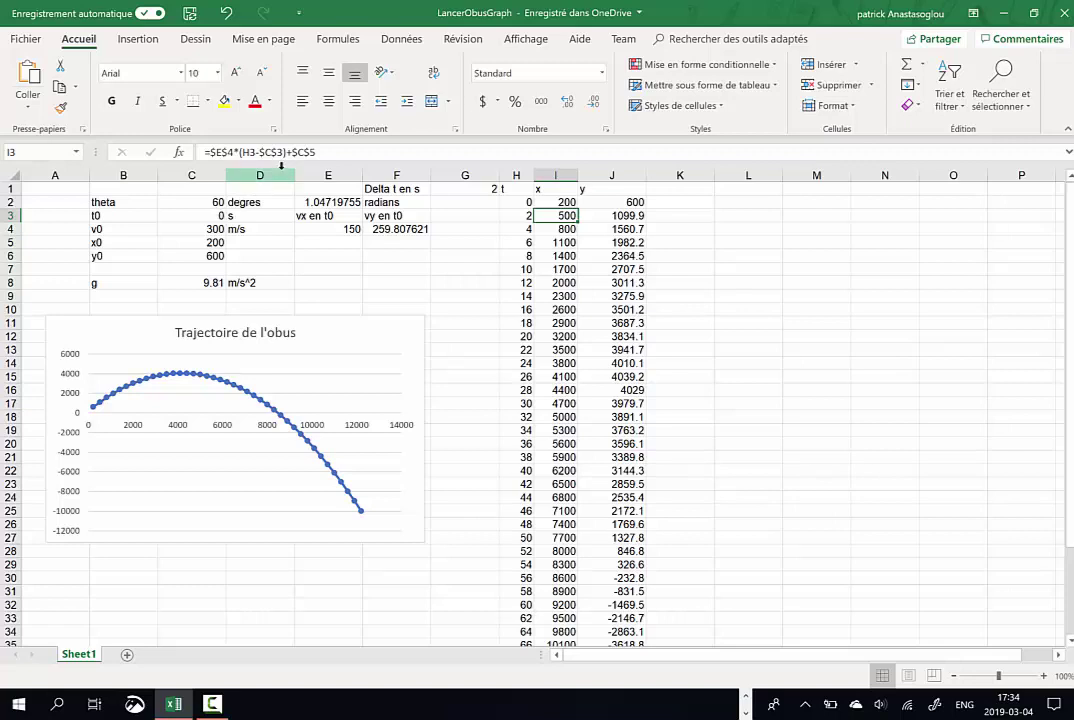
pyautogui.click(631, 214)
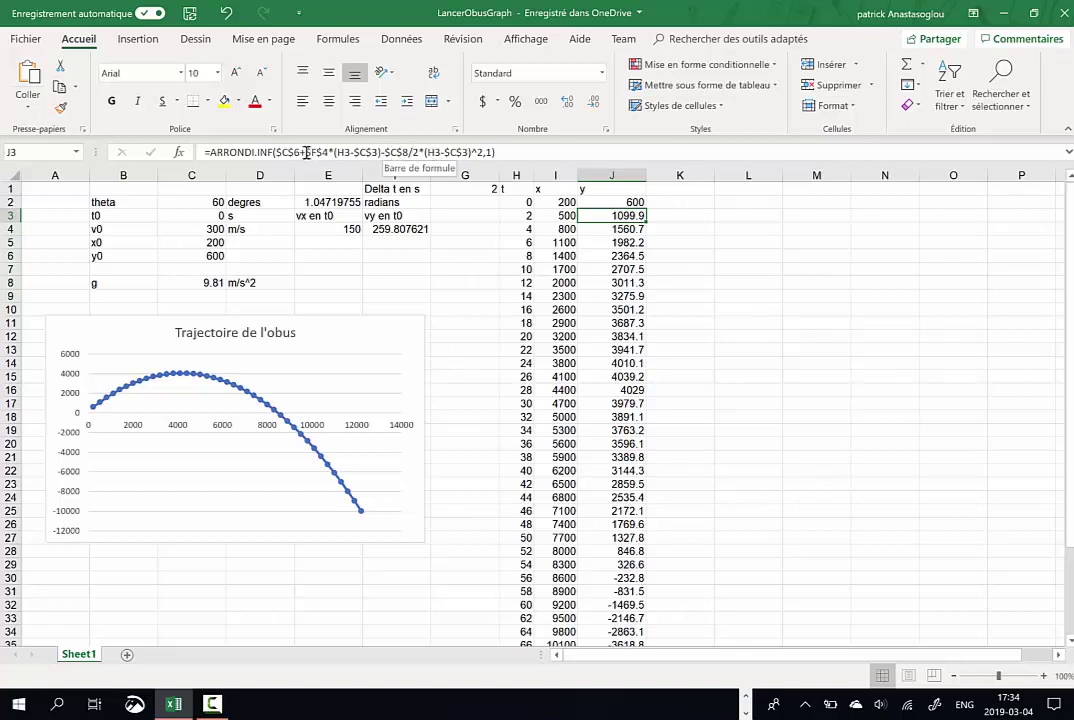
pyautogui.click(628, 229)
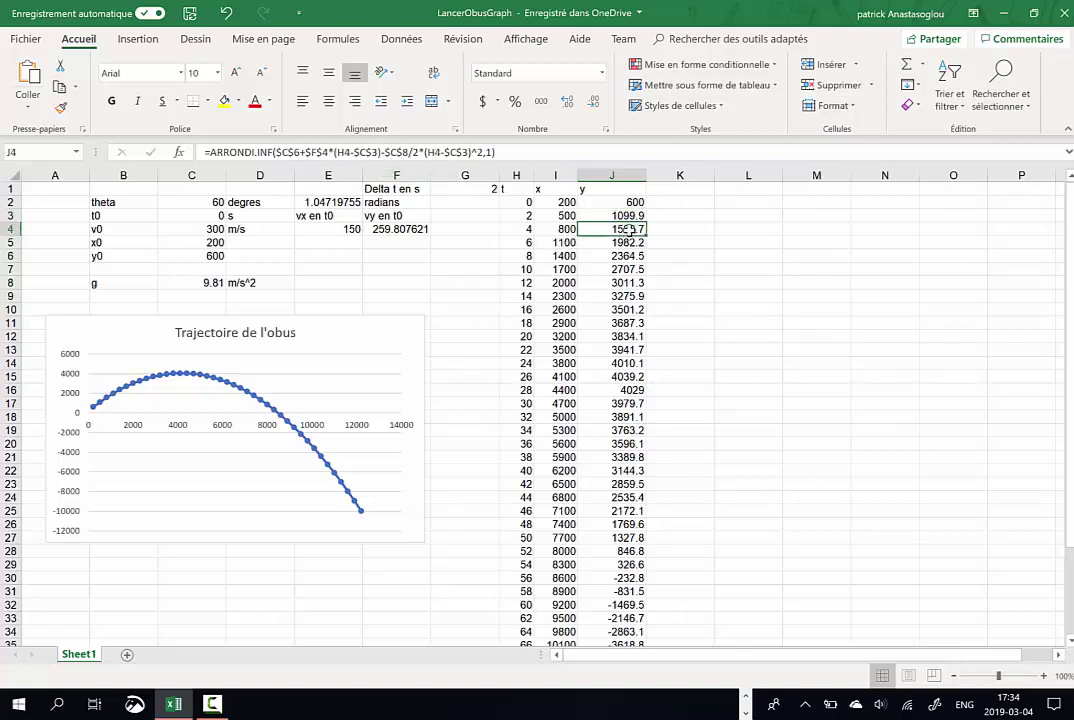
pyautogui.click(628, 243)
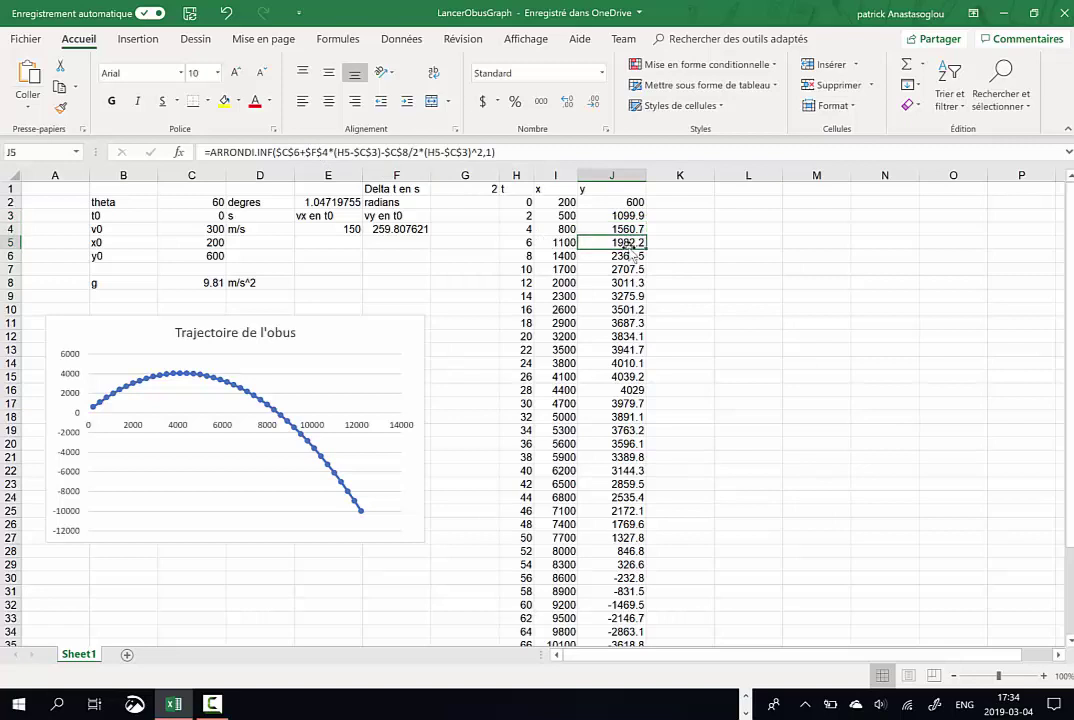
pyautogui.click(628, 256)
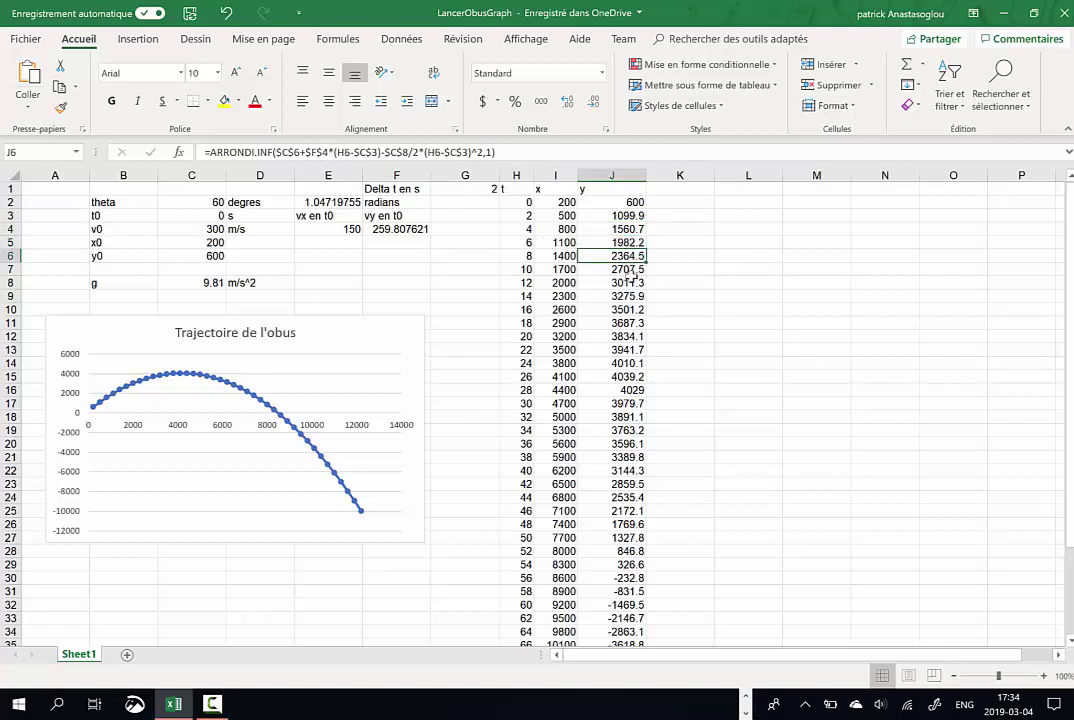
pyautogui.click(631, 268)
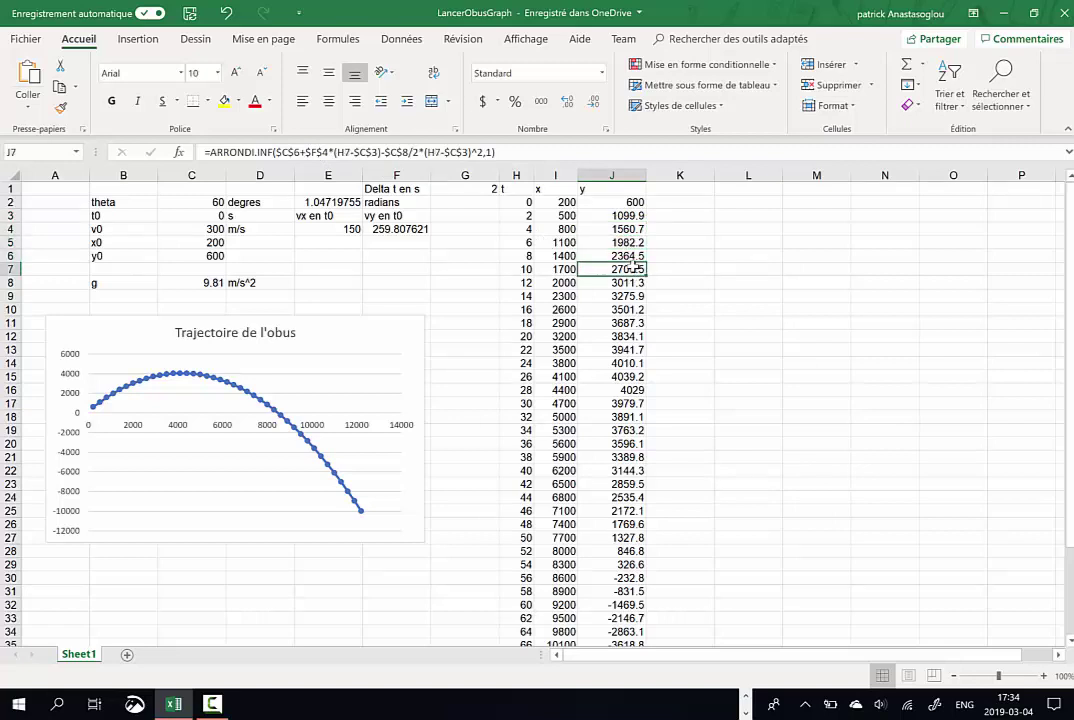
pyautogui.click(628, 283)
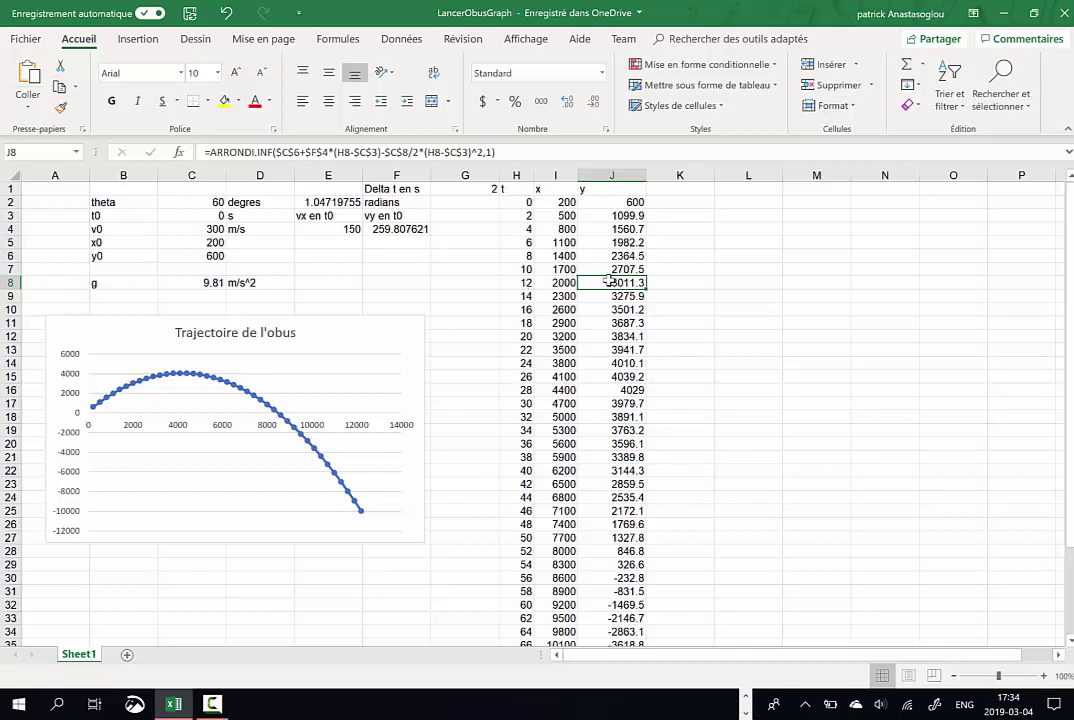
# - Change the last ARRONDI.INF argument in J8's y formula from 1 to 2 decimals
pyautogui.click(505, 152)
pyautogui.press('BackSpace')
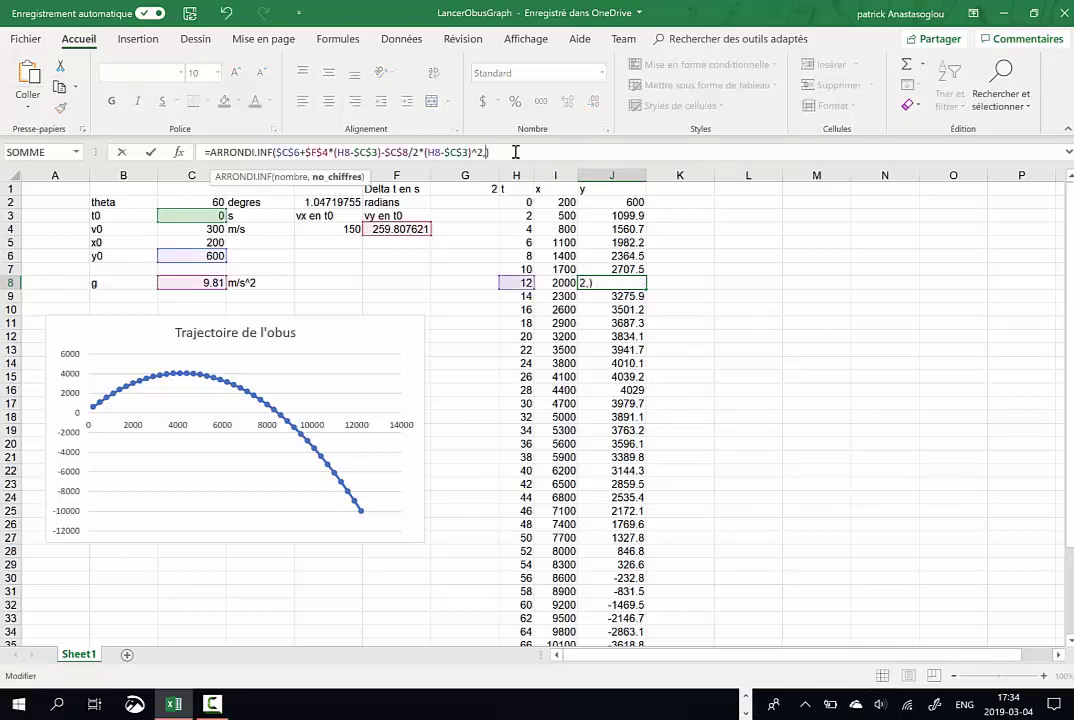
pyautogui.write('2')
pyautogui.hotkey('ctrl', 'Return')
pyautogui.press('Return')
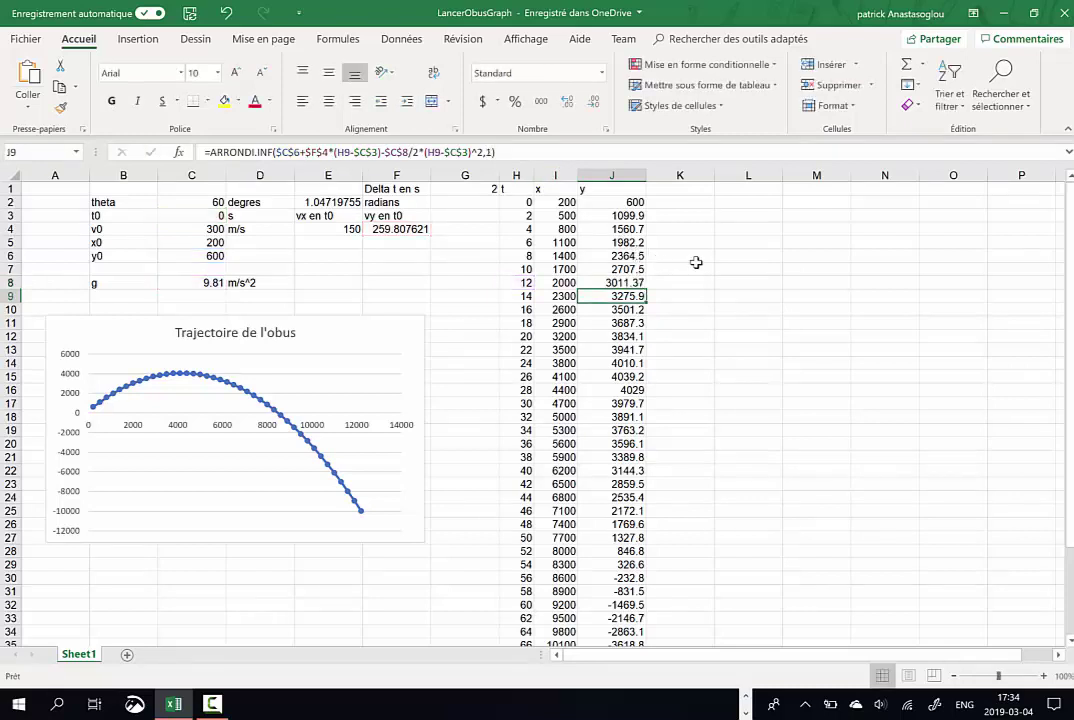
# - Fill the two-decimal y formula from J8 down to J23
pyautogui.click(636, 283)
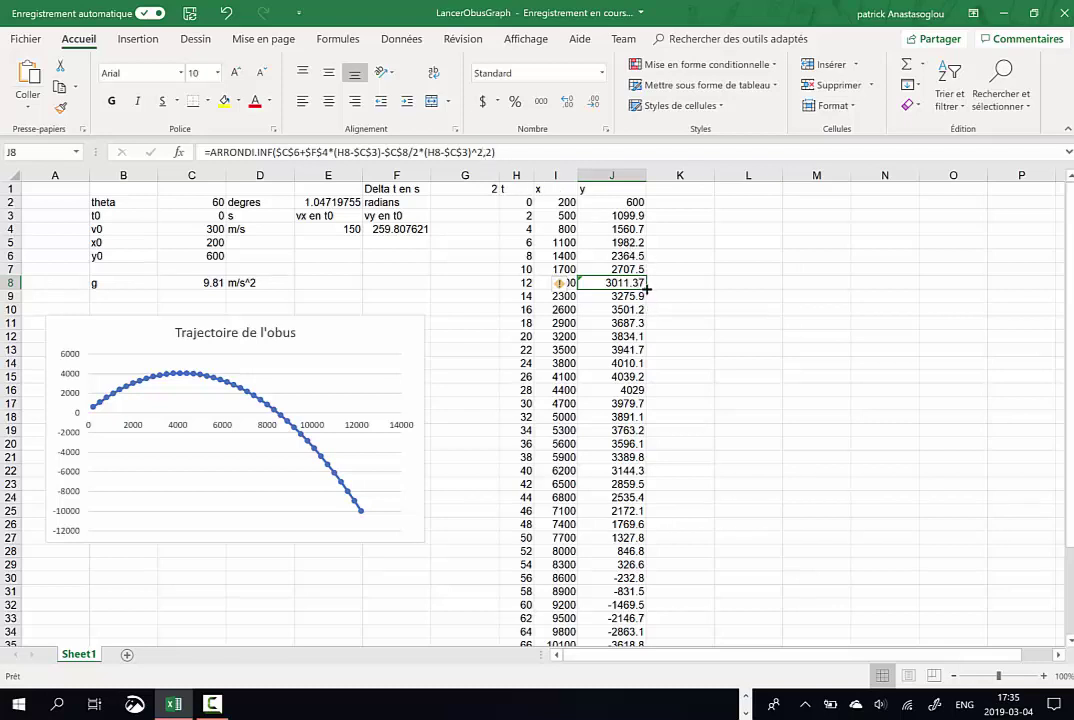
pyautogui.moveTo(646, 289); pyautogui.dragTo(648, 495)
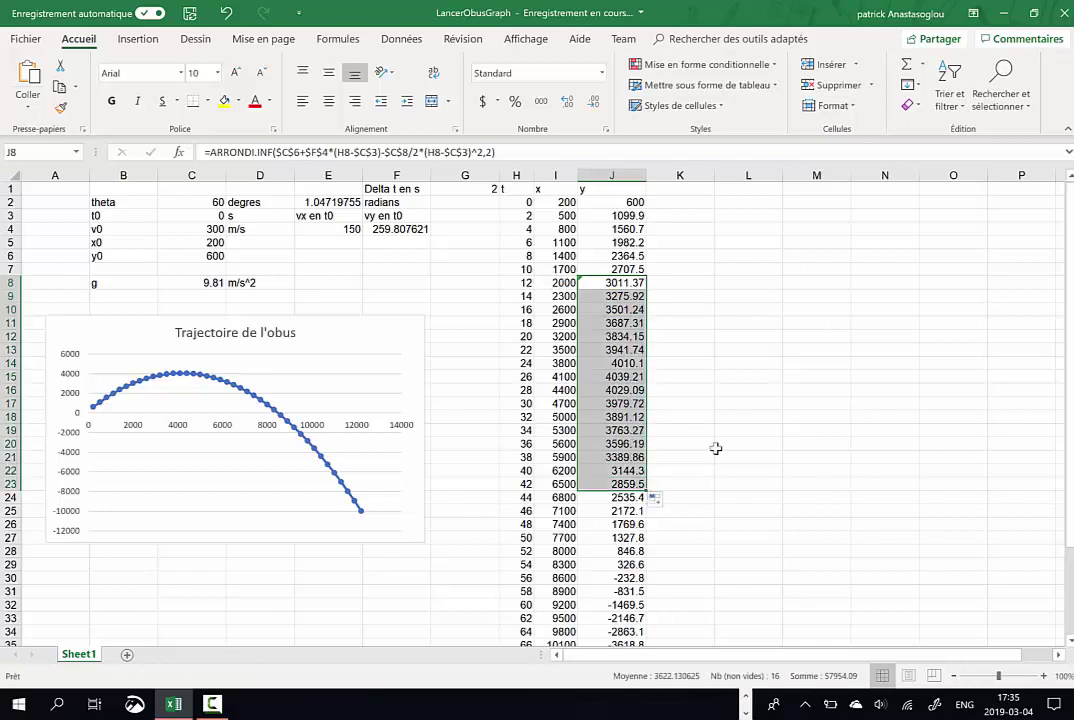
pyautogui.click(684, 427)
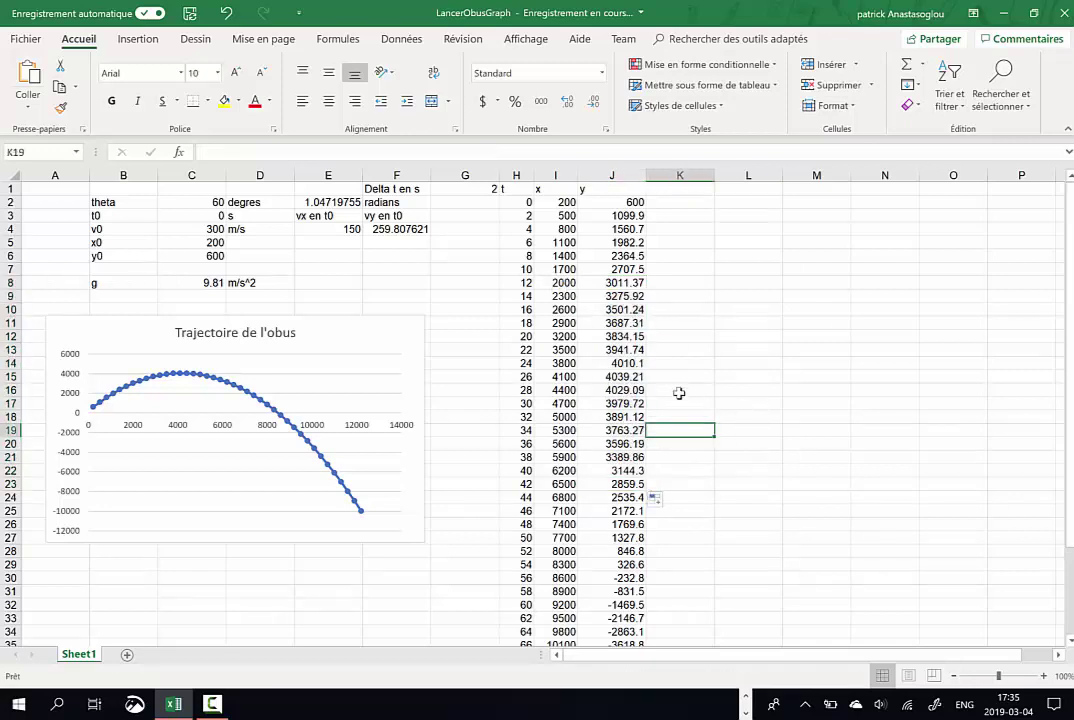
# - Change J8's y formula rounding back from 2 decimals to 1
pyautogui.click(629, 284)
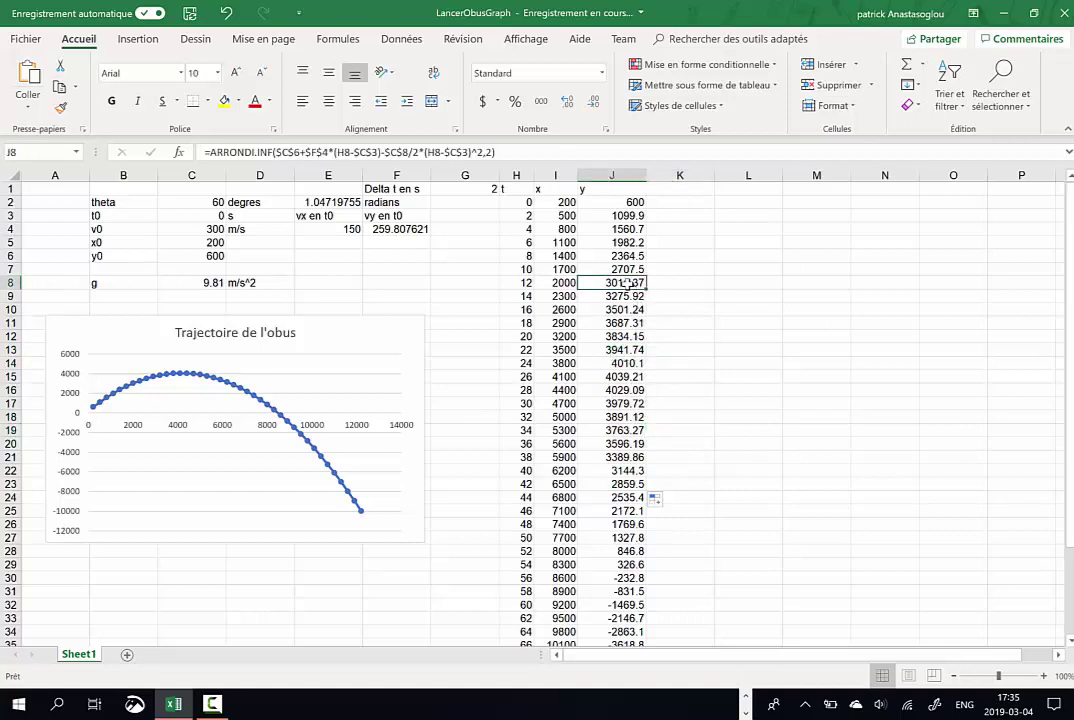
pyautogui.click(491, 153)
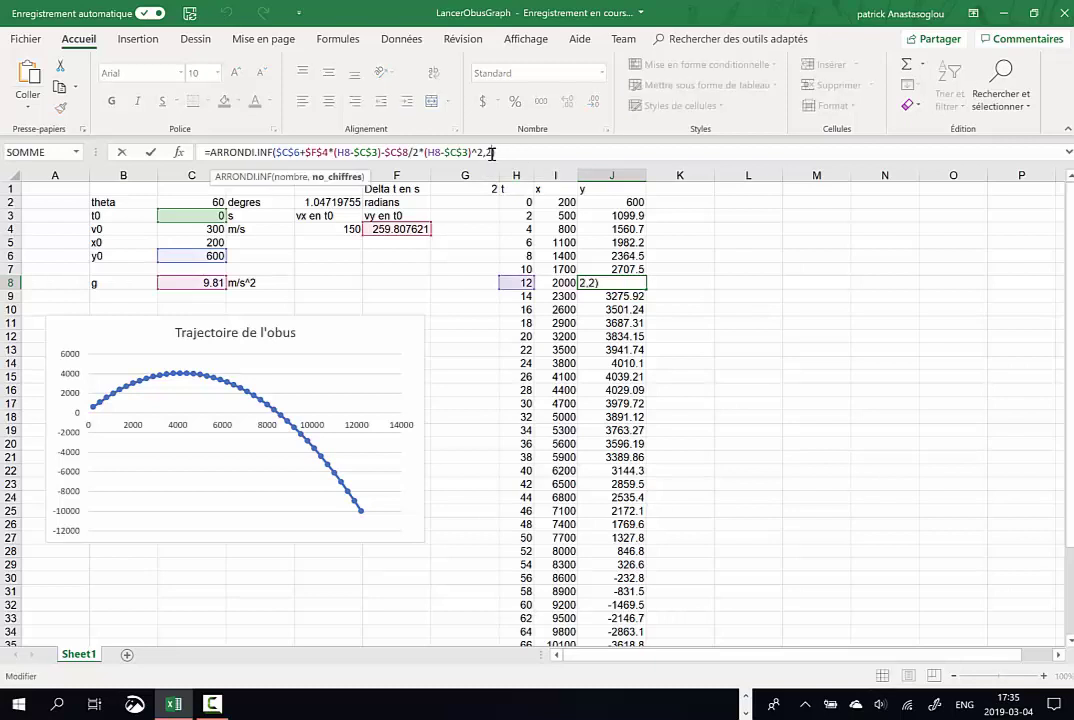
pyautogui.press('BackSpace')
pyautogui.write('1')
pyautogui.press('Return')
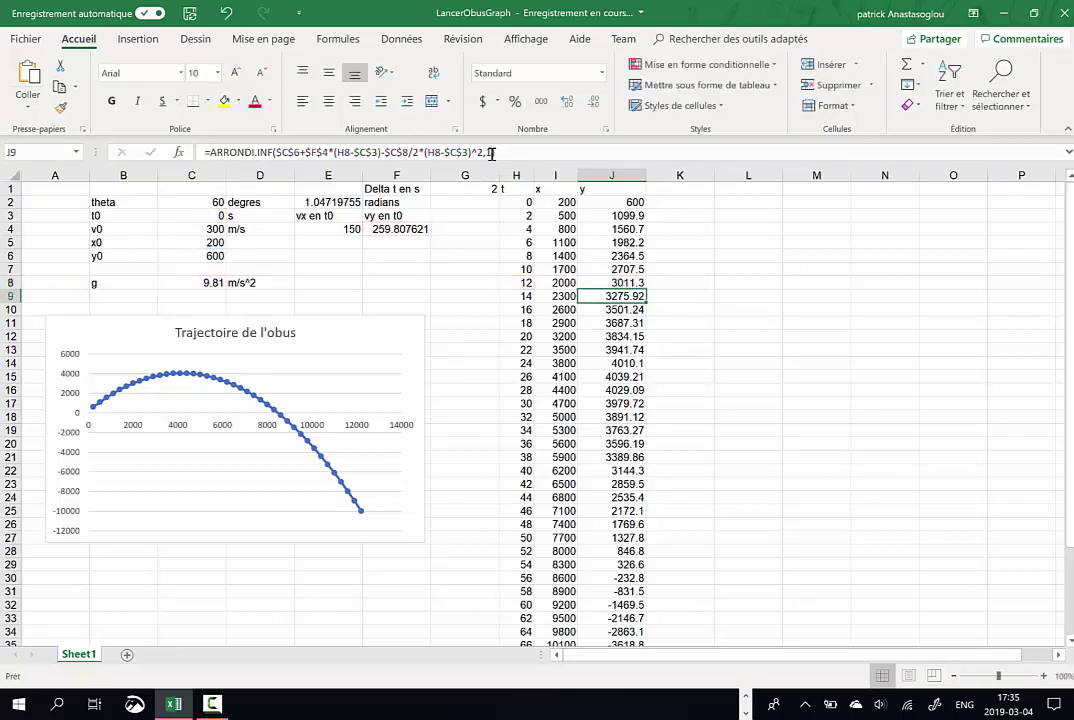
# - Fill the one-decimal y formula from J8 down to J21
pyautogui.click(630, 284)
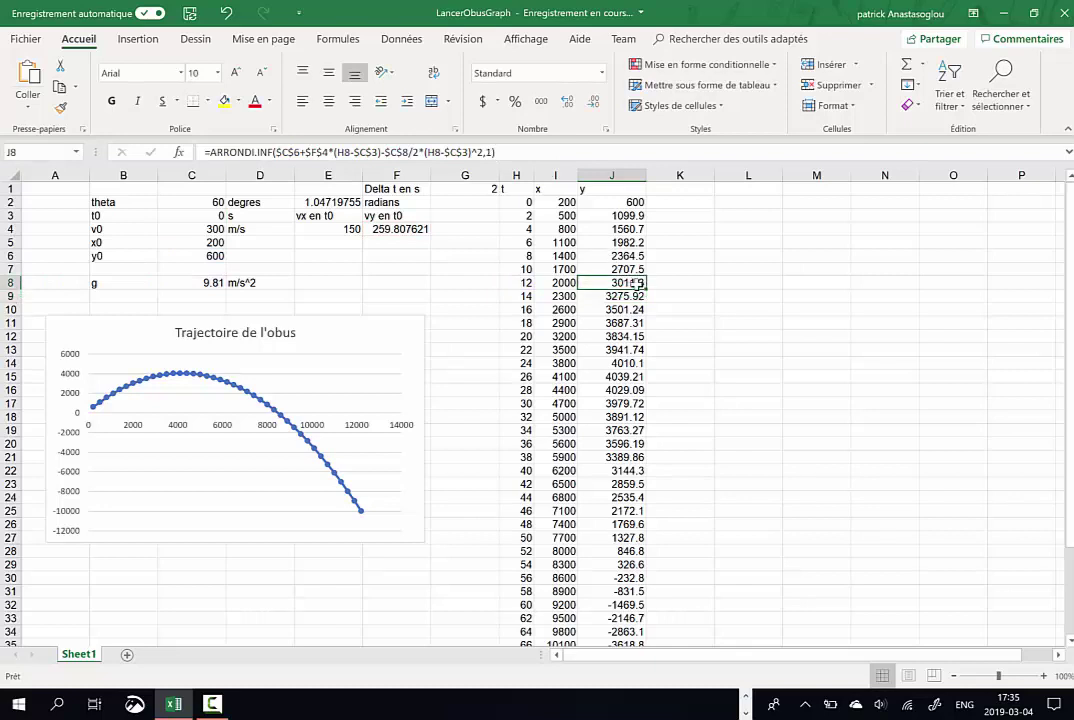
pyautogui.moveTo(645, 287); pyautogui.dragTo(647, 464)
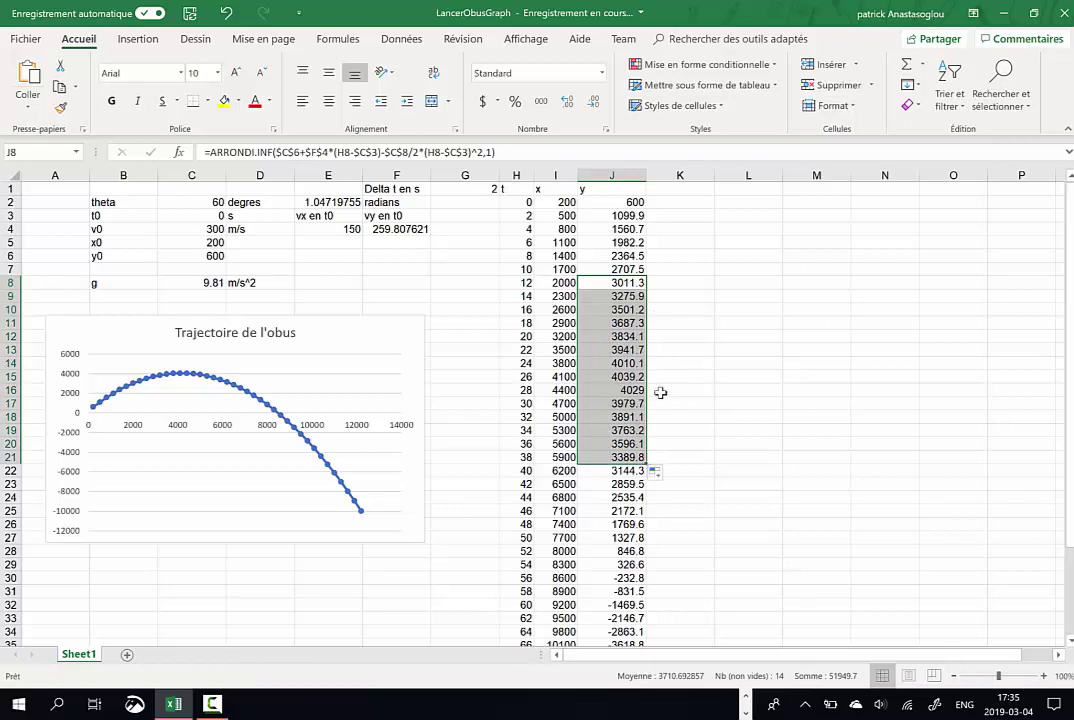
pyautogui.click(694, 431)
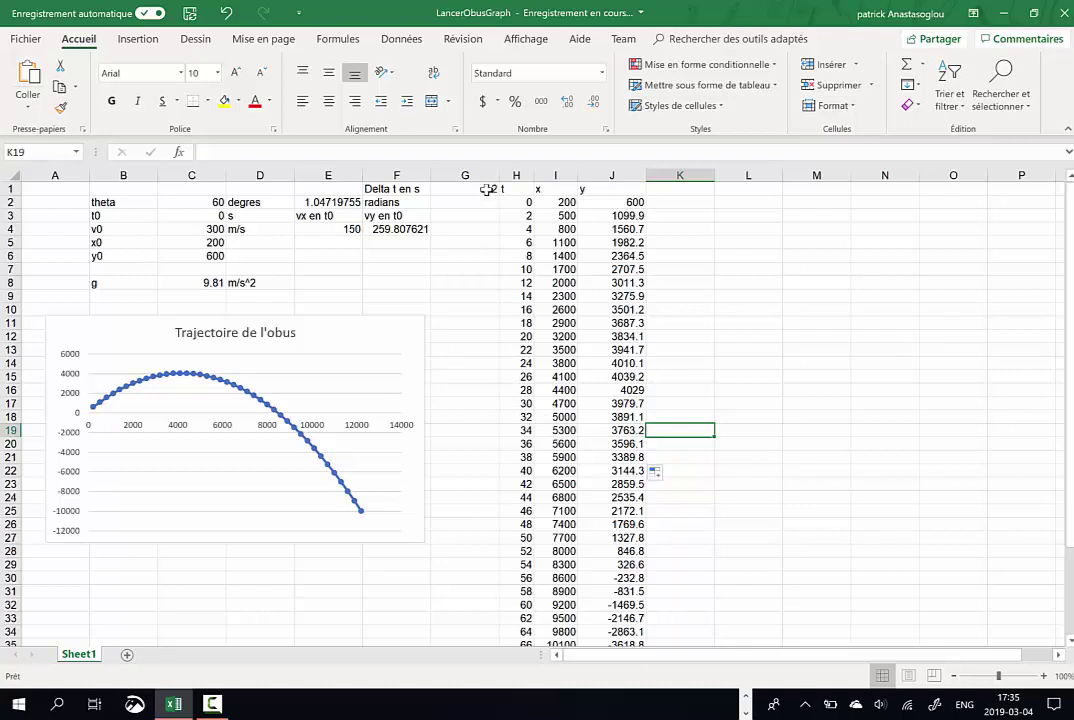
# - Inspect the =H2+$G$1 time formulas in H3, H4 and H5
pyautogui.click(525, 216)
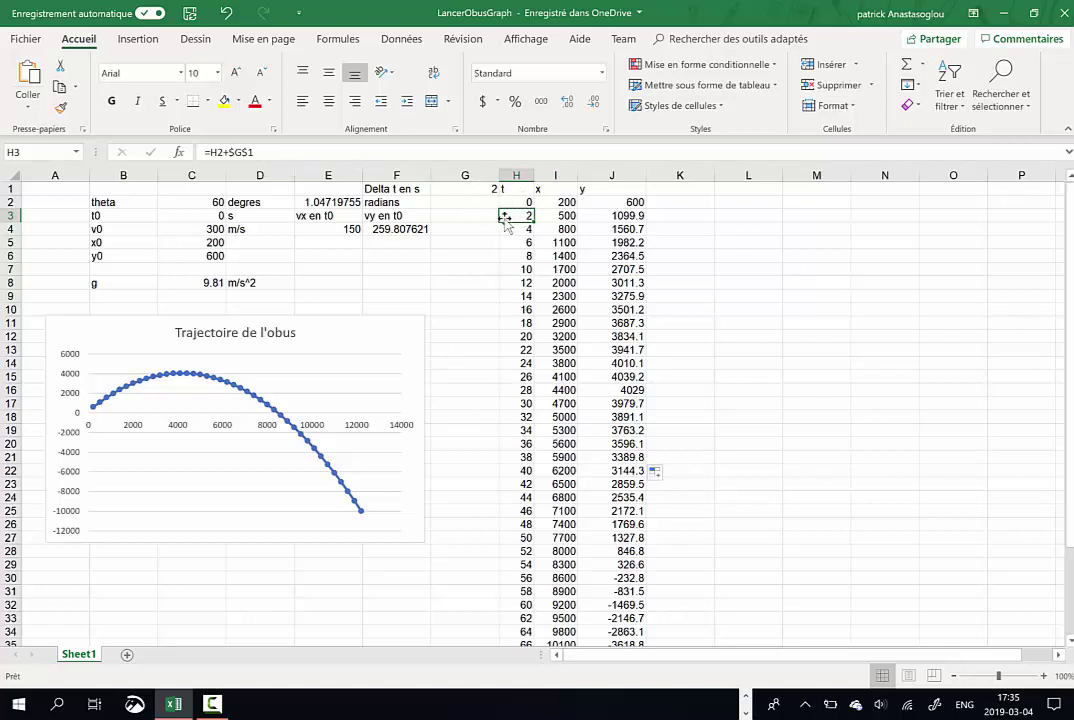
pyautogui.click(528, 229)
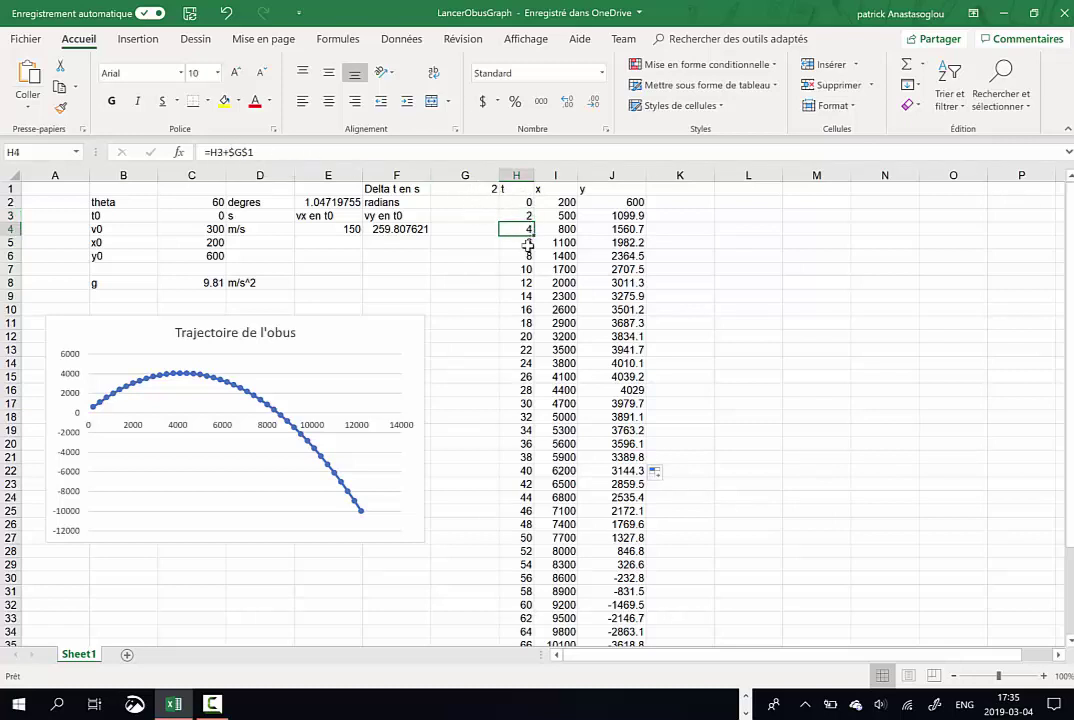
pyautogui.click(527, 243)
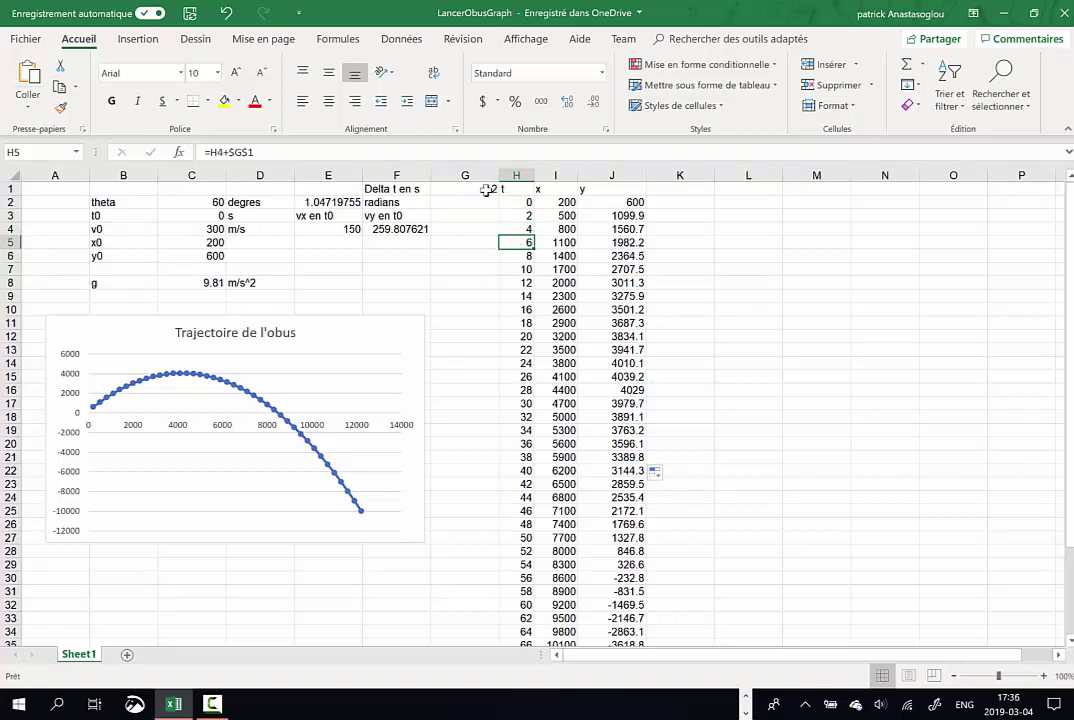
# - Set the time step Delta t in G1 to 4 seconds
pyautogui.click(481, 189)
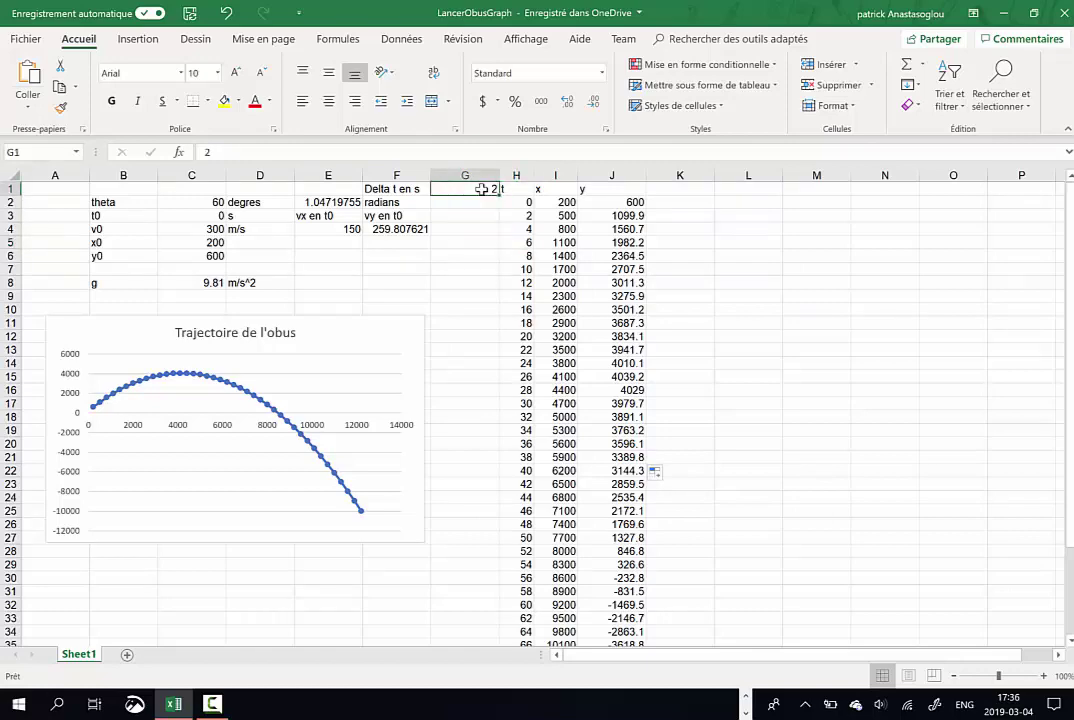
pyautogui.write('4')
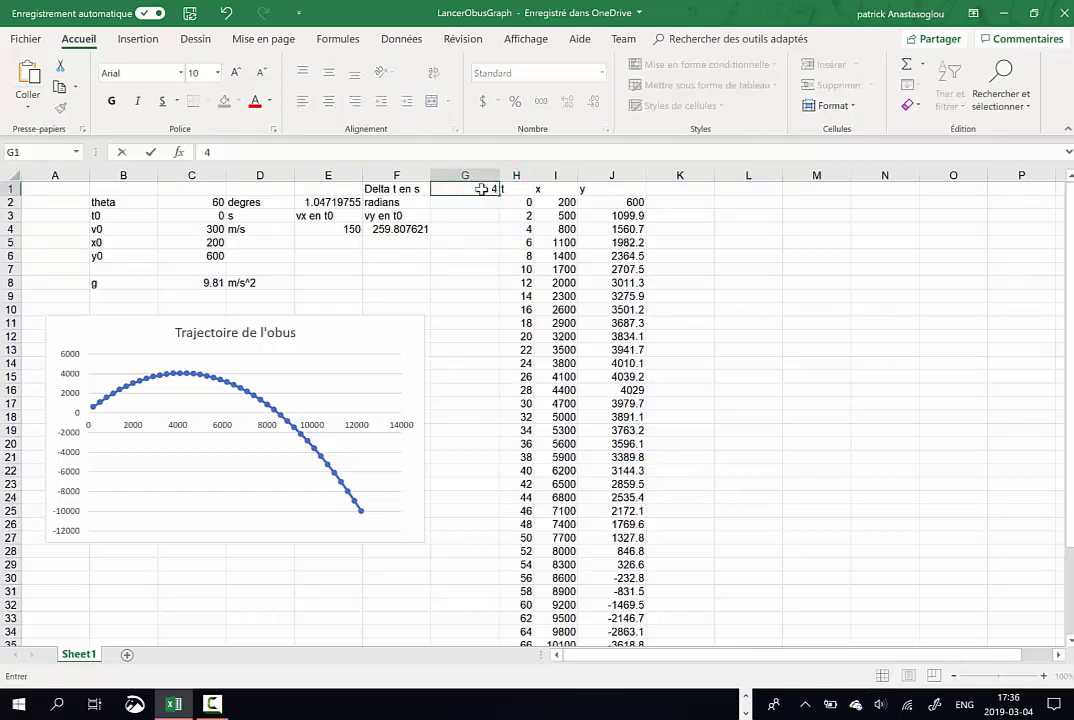
pyautogui.press('Return')
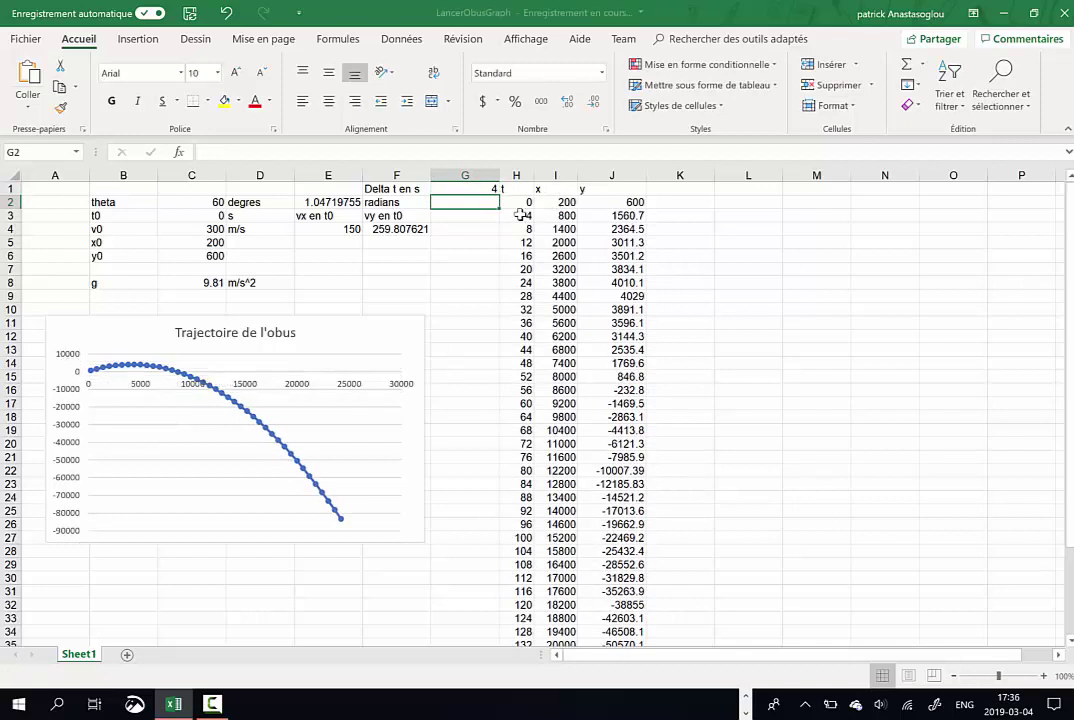